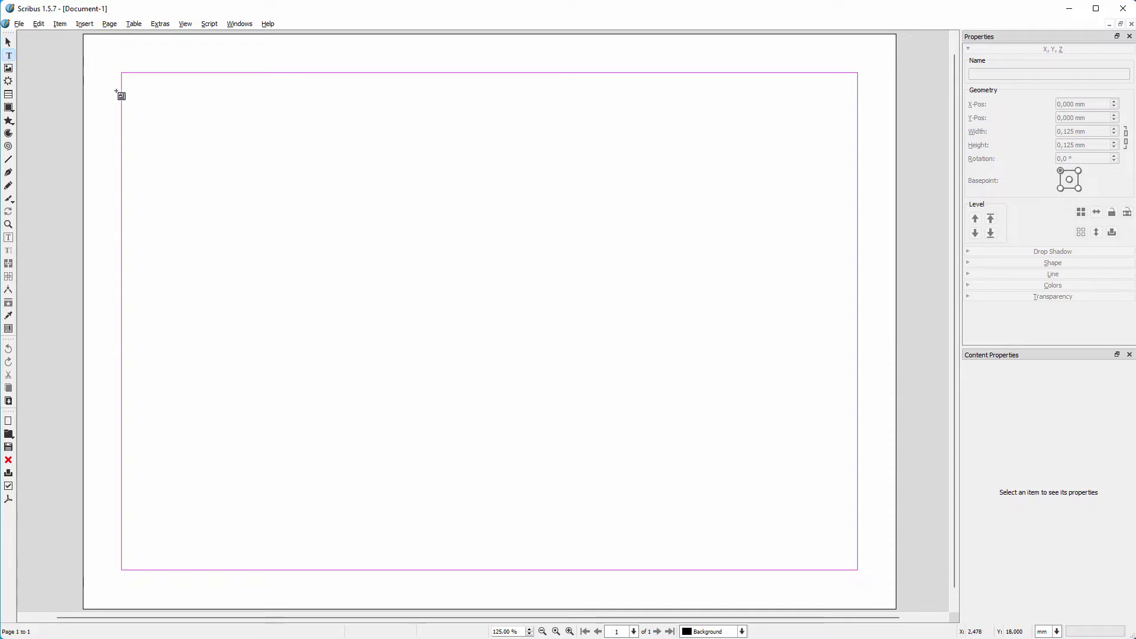
# - Draw a text frame across the page centre and enter 'Hello' in it
pyautogui.moveTo(359, 163); pyautogui.dragTo(641, 426)
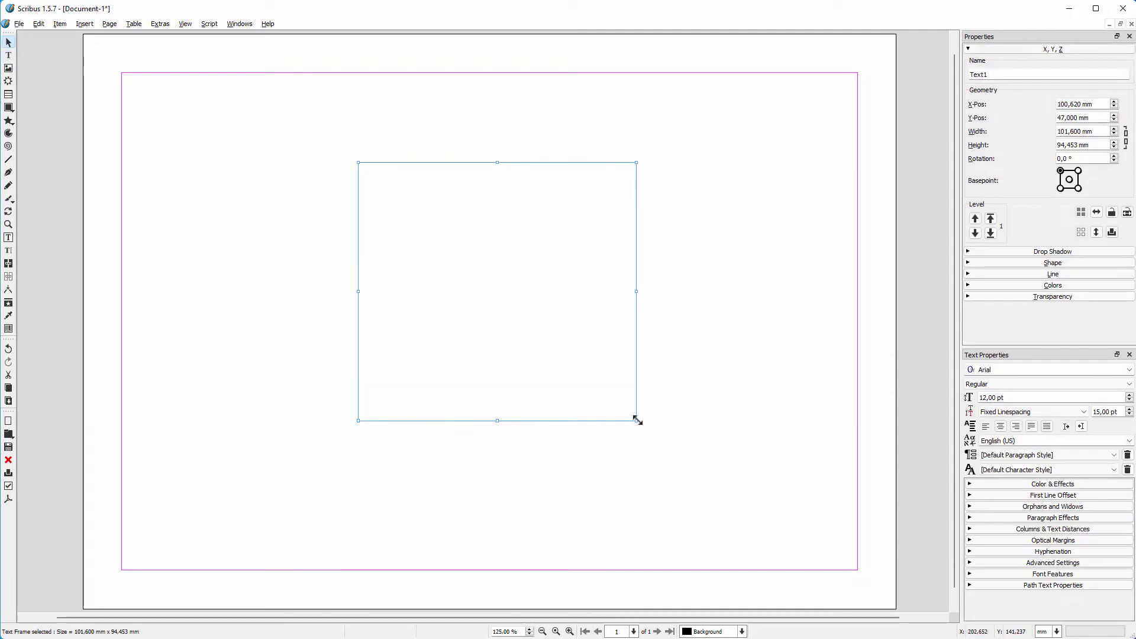
pyautogui.doubleClick(443, 241)
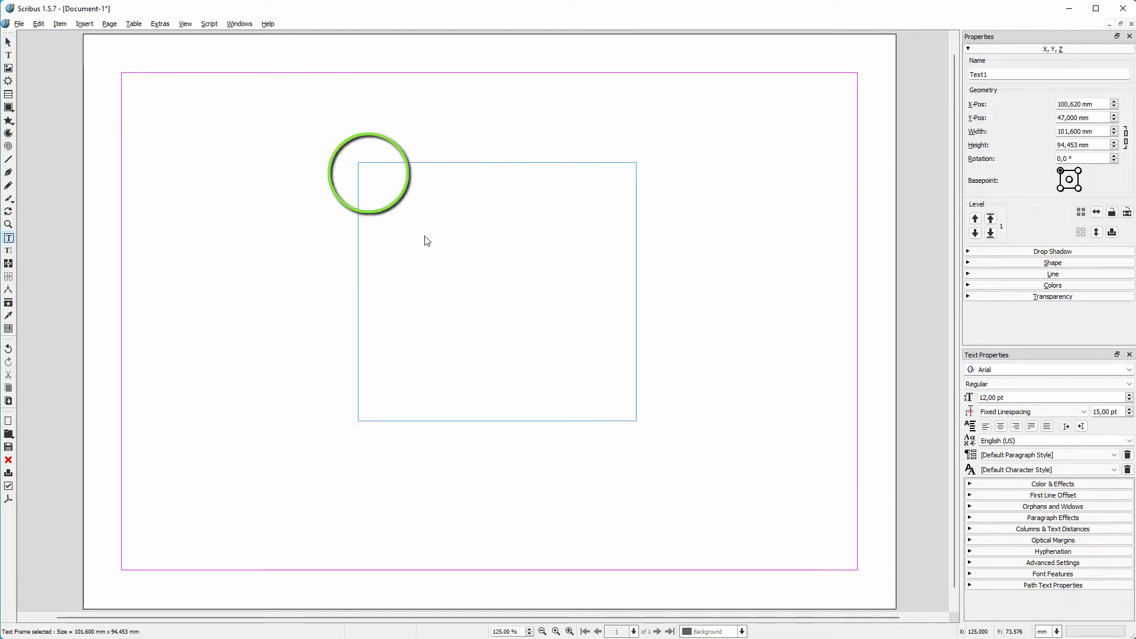
pyautogui.write('Hello')
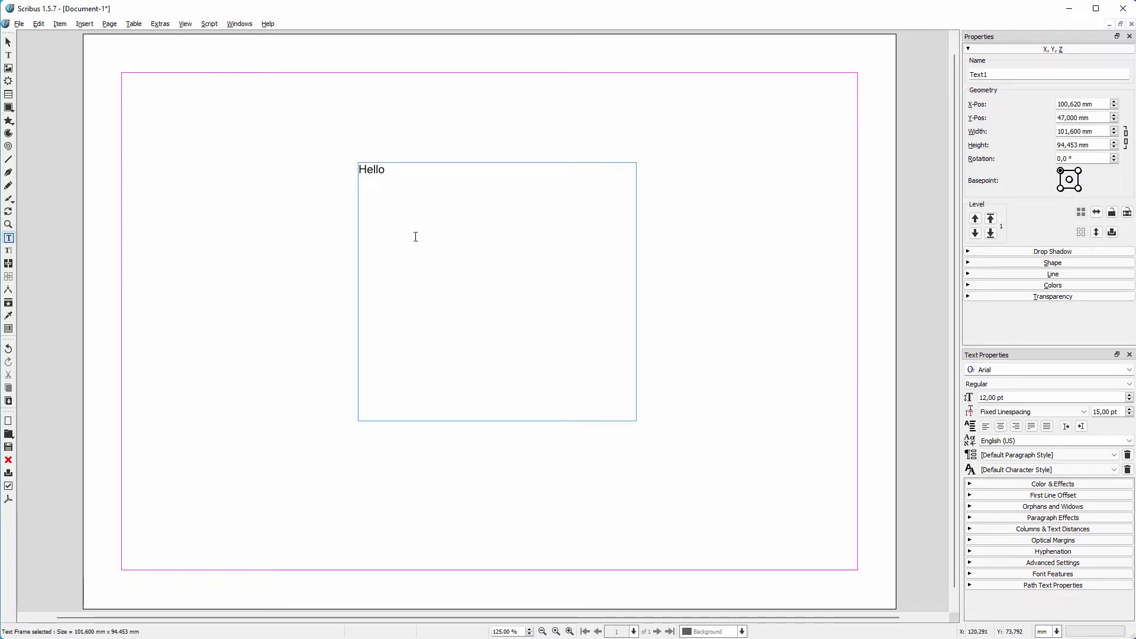
# - Replace the frame's text with 10 paragraphs of Standard Lorem Ipsum sample text
pyautogui.rightClick(417, 236)
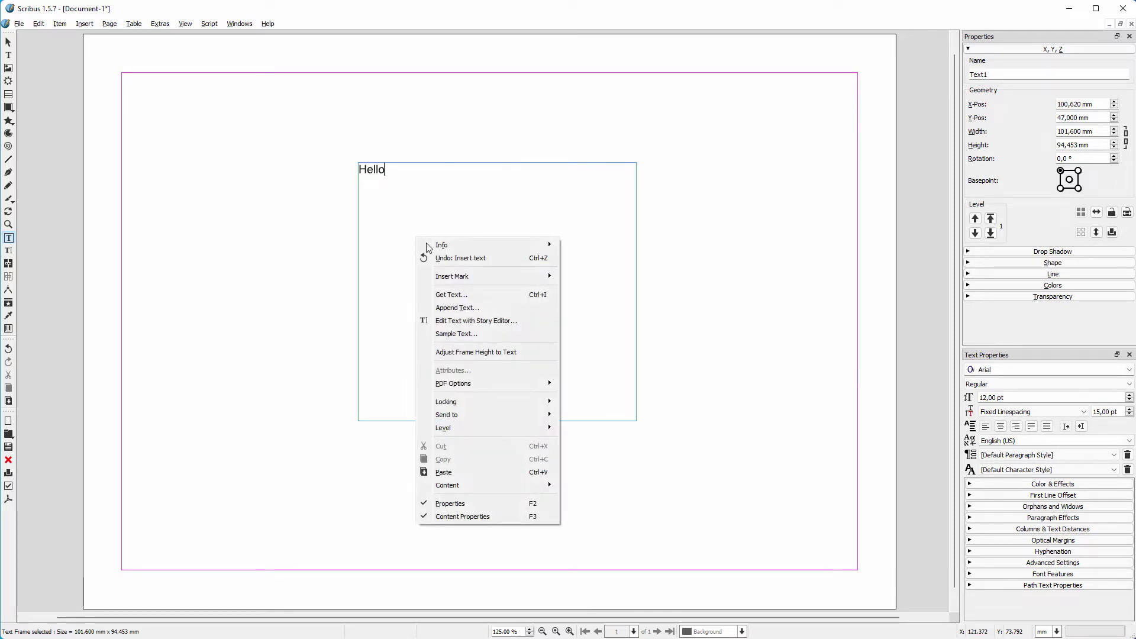
pyautogui.click(497, 336)
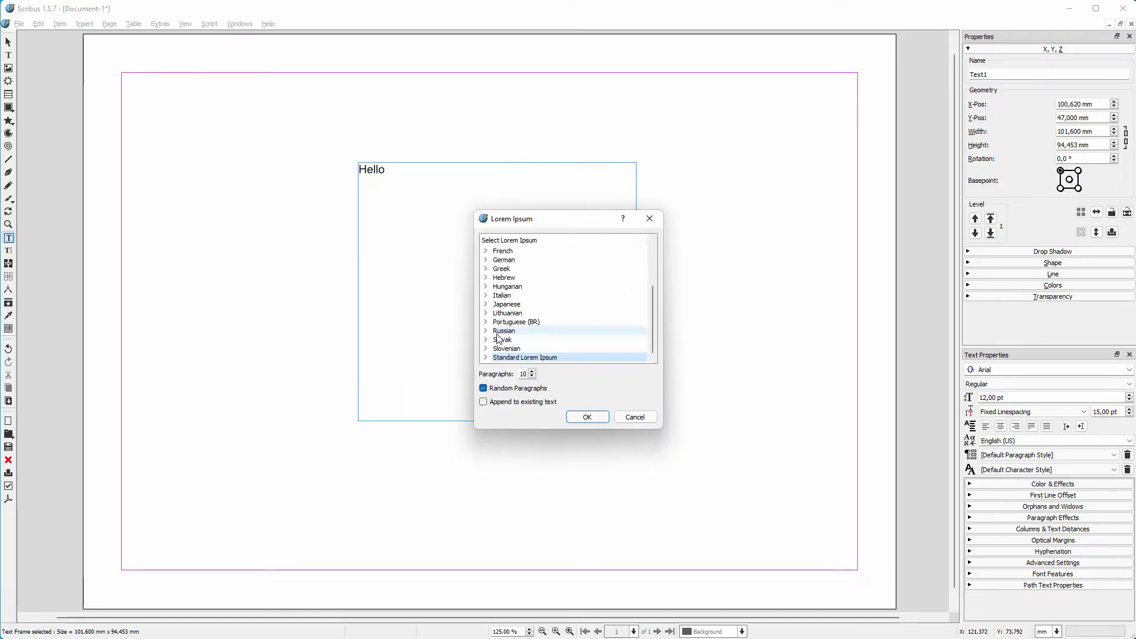
pyautogui.click(587, 418)
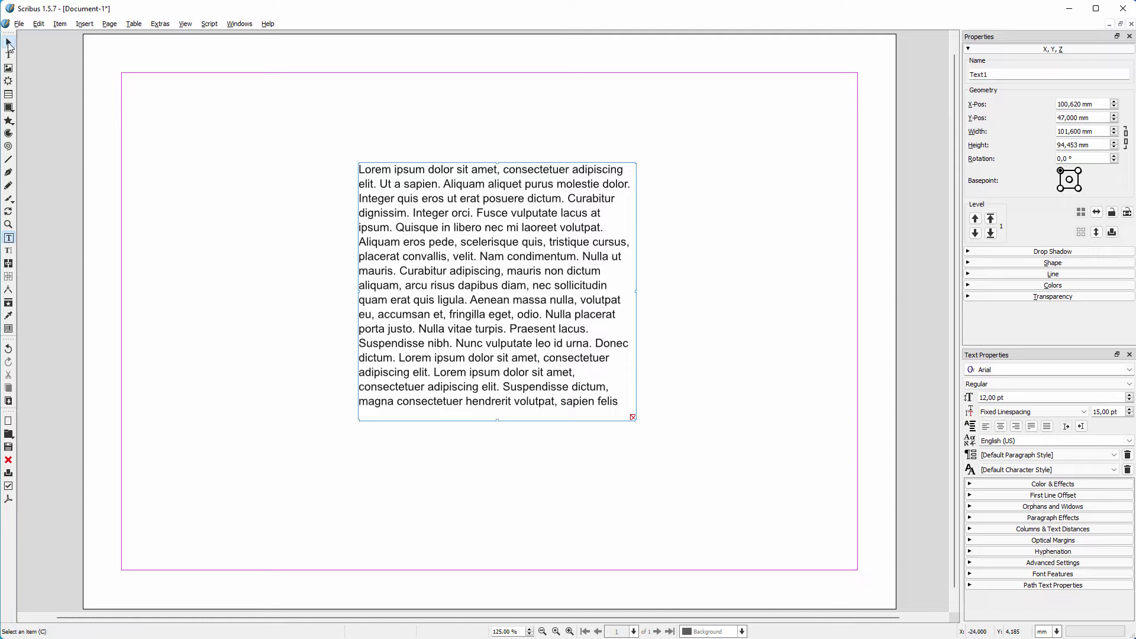
# - Move the Lorem Ipsum frame and narrow it to about 98.5 mm wide
pyautogui.press('Escape')
pyautogui.moveTo(424, 242)
pyautogui.mouseDown()
pyautogui.moveTo(245, 178)
pyautogui.moveTo(444, 263)
pyautogui.mouseUp()
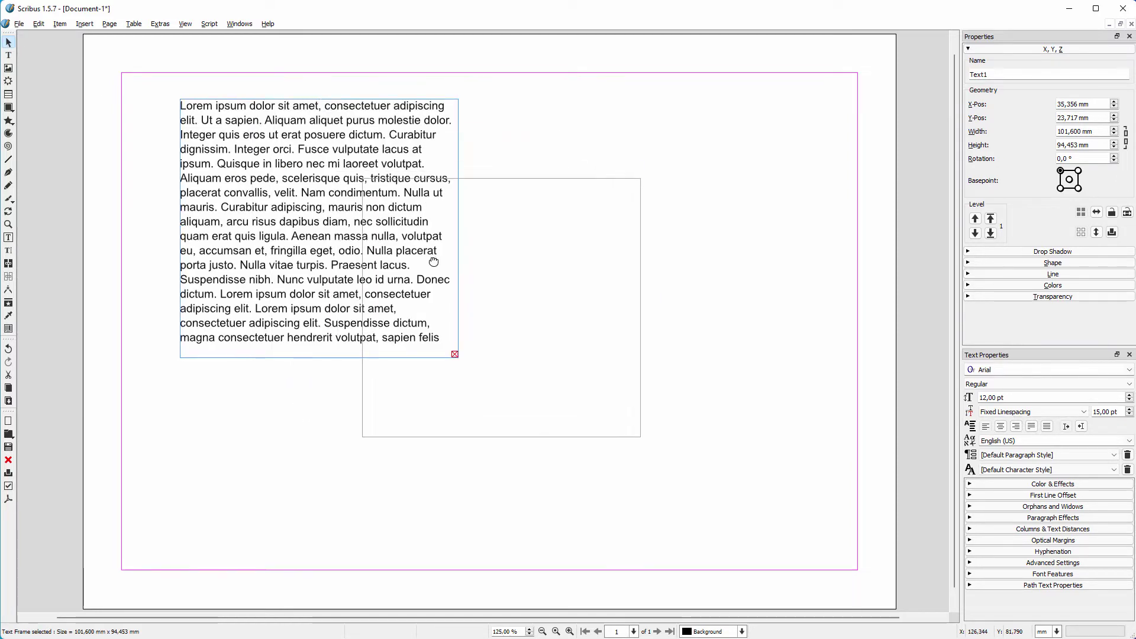
pyautogui.moveTo(654, 315)
pyautogui.mouseDown()
pyautogui.moveTo(578, 317)
pyautogui.moveTo(699, 355)
pyautogui.mouseUp()
pyautogui.moveTo(698, 314); pyautogui.dragTo(645, 319)
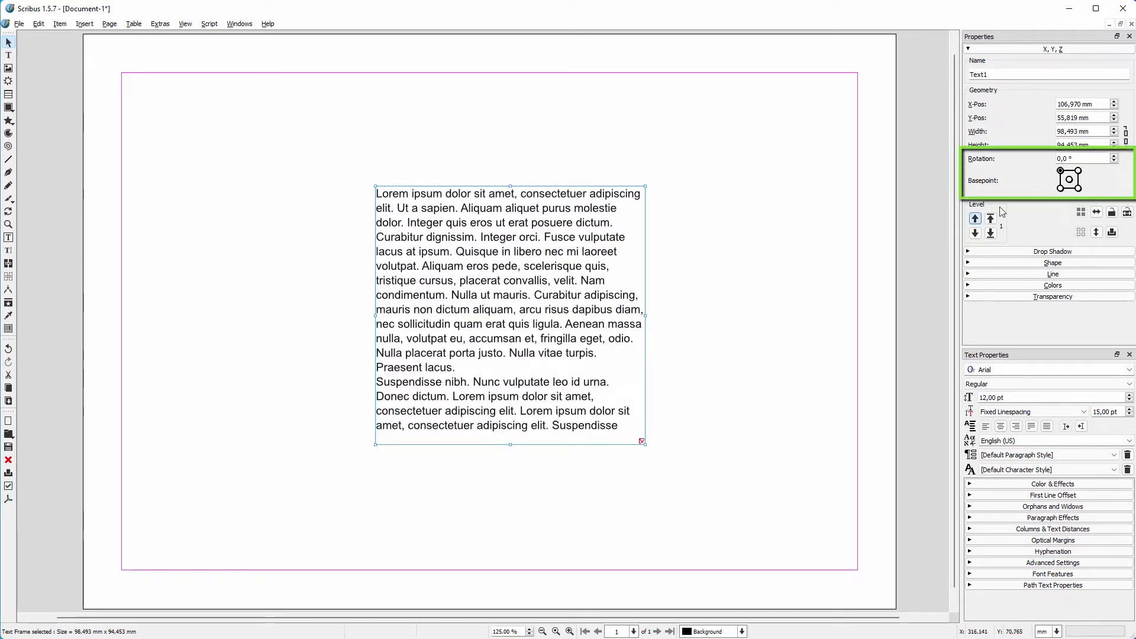
pyautogui.click(1069, 180)
pyautogui.tripleClick(1065, 159)
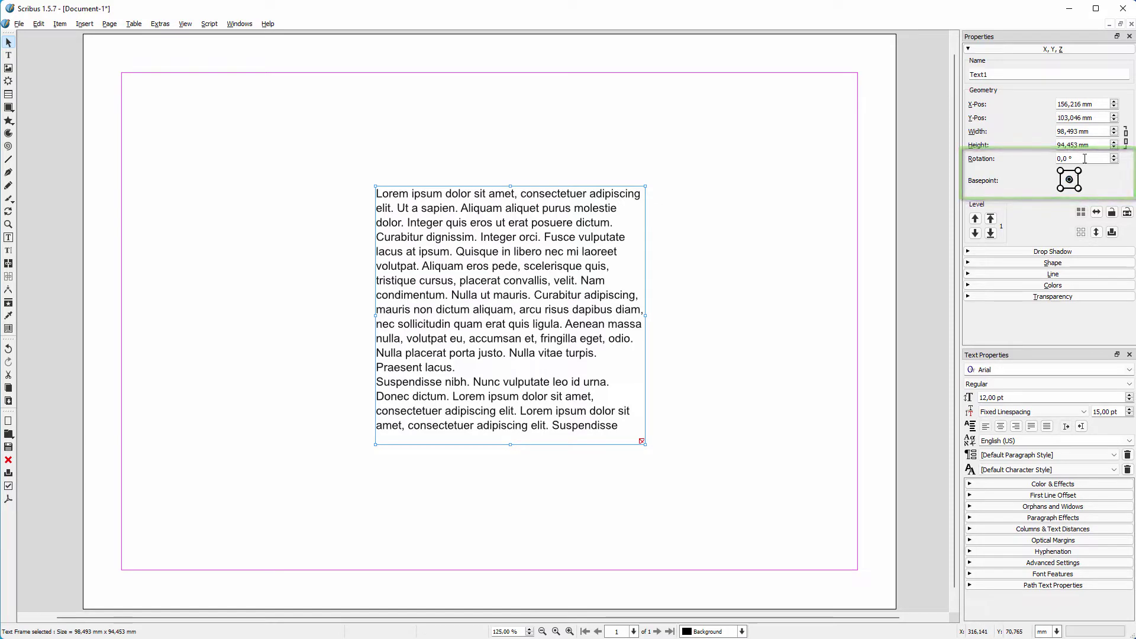
pyautogui.write('30')
pyautogui.press('Return')
pyautogui.tripleClick(1084, 158)
pyautogui.write('0')
pyautogui.press('Return')
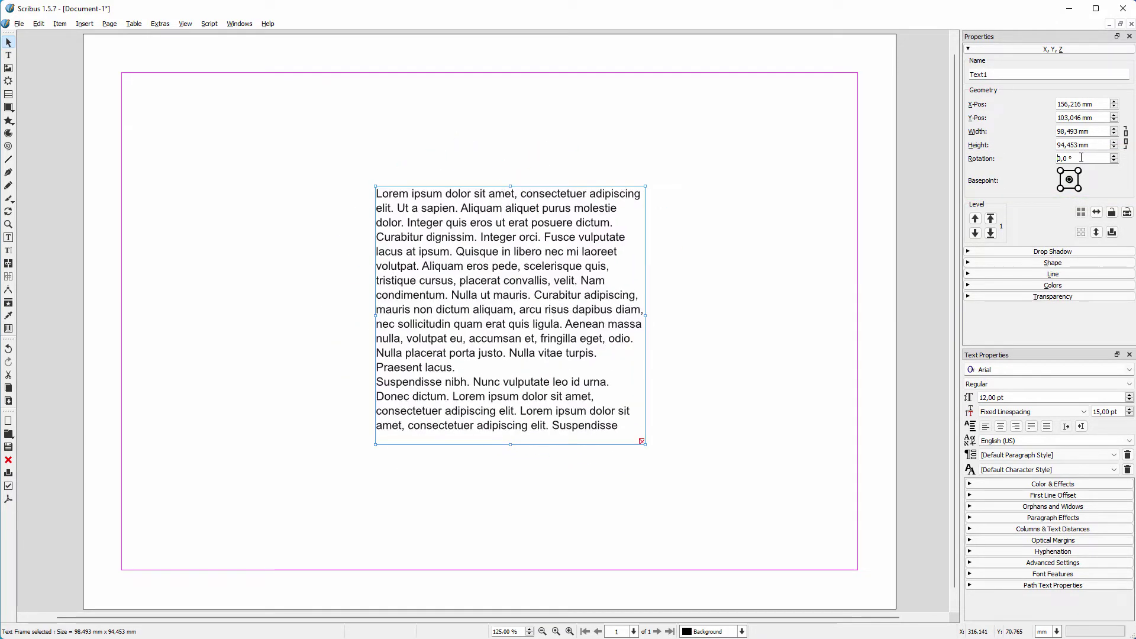
pyautogui.scroll(2, 1085, 158)
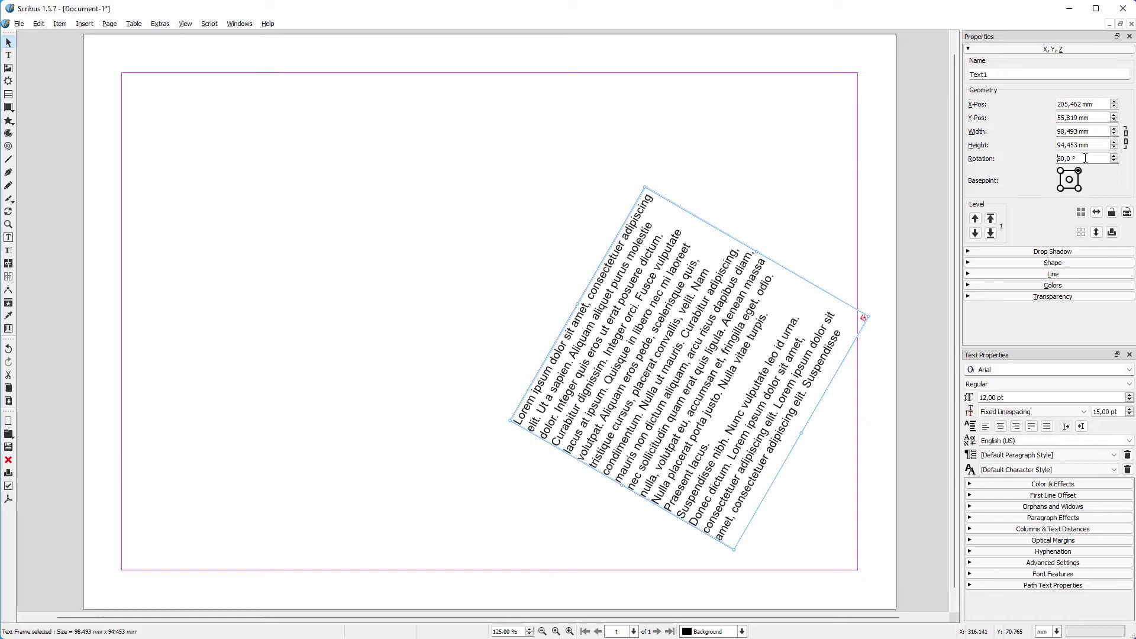
pyautogui.scroll(-2, 1085, 158)
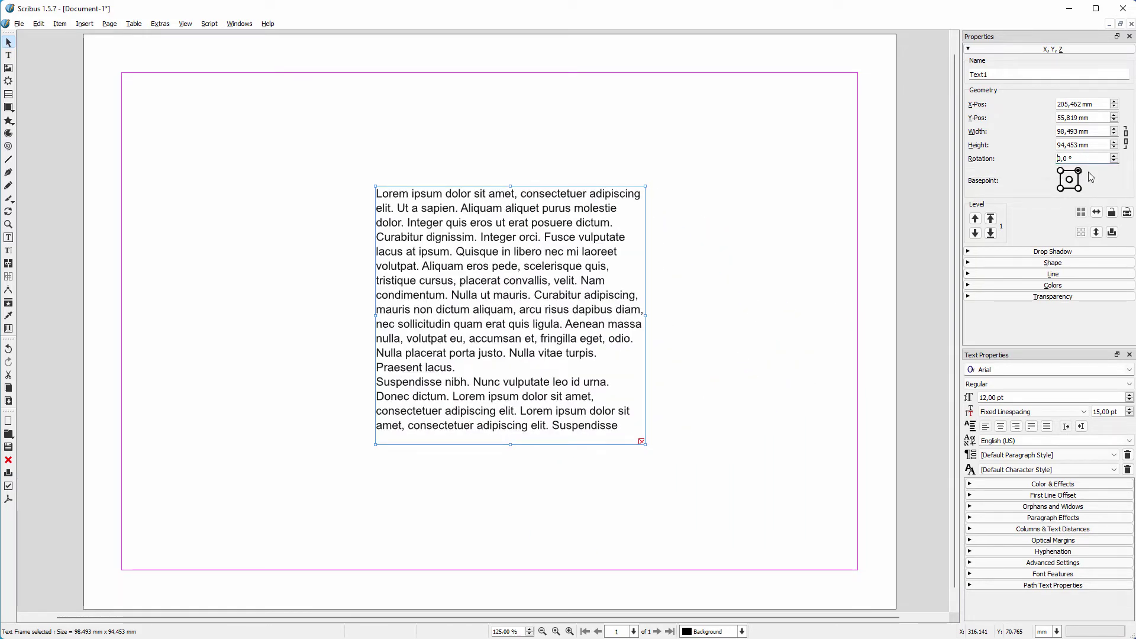
# - Edit the frame's nodes and rotate its outline counter-clockwise in 10° steps into a diamond
pyautogui.click(1078, 263)
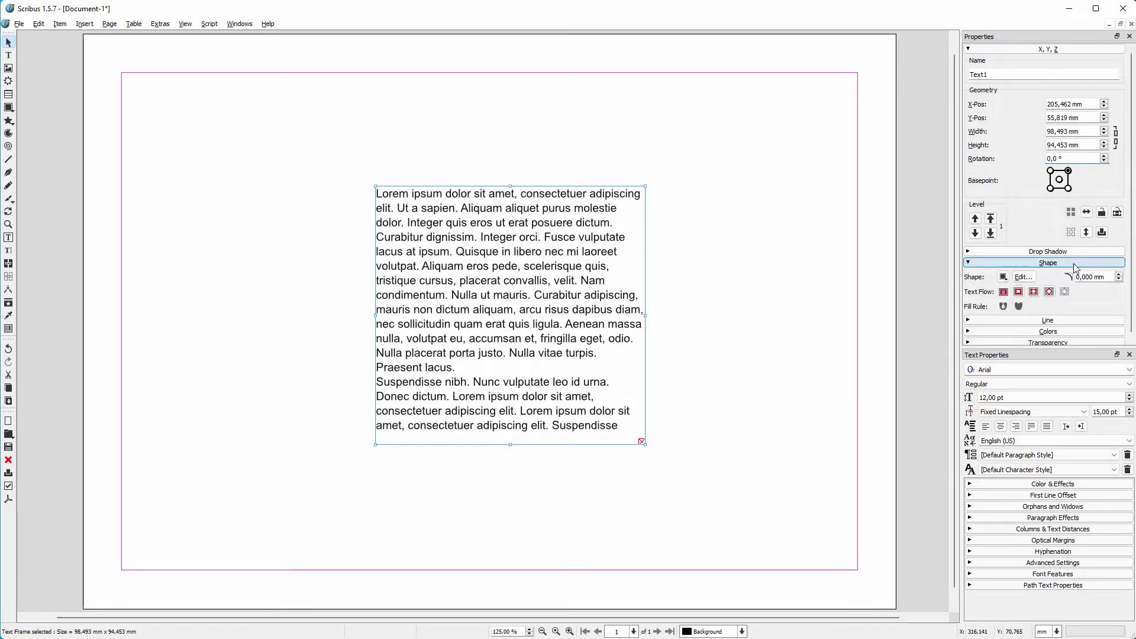
pyautogui.click(1024, 277)
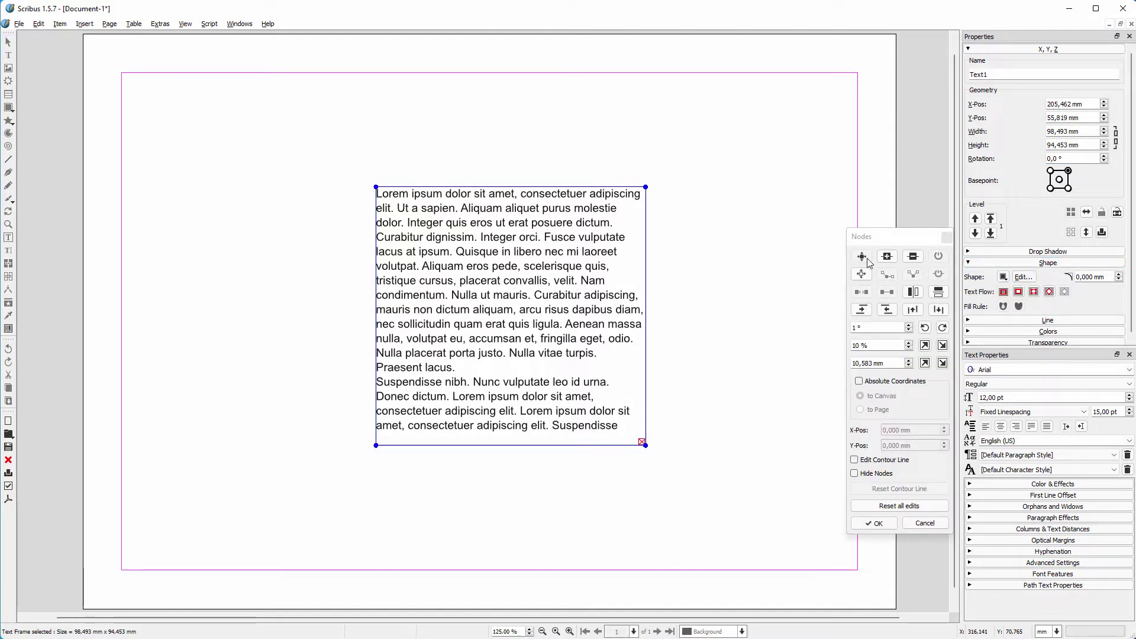
pyautogui.click(859, 329)
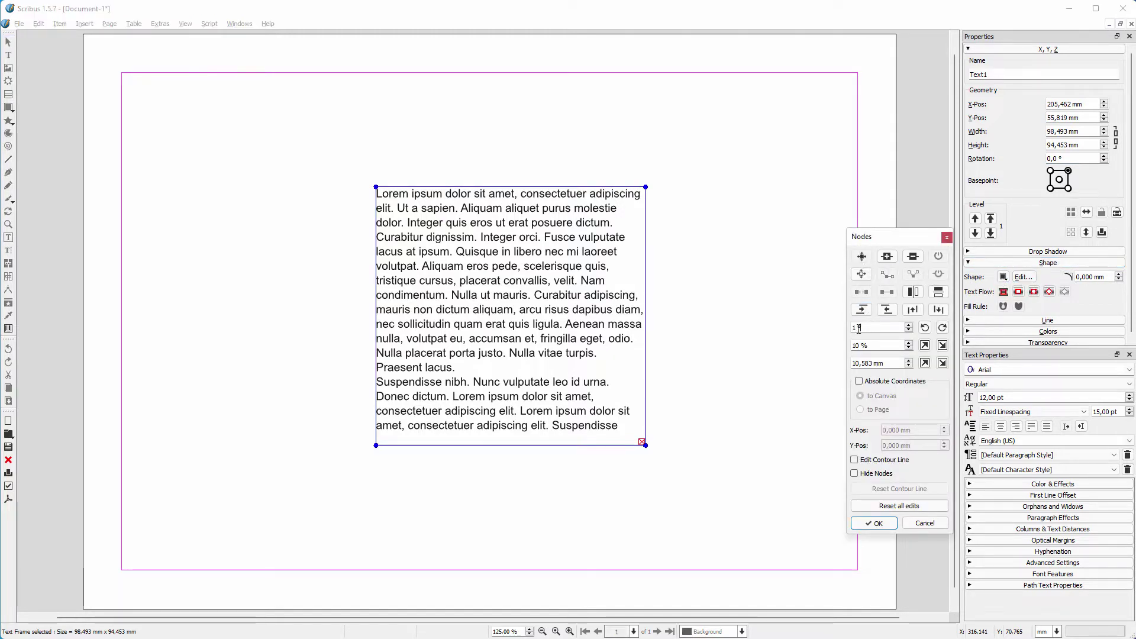
pyautogui.click(865, 329)
pyautogui.write('0 °')
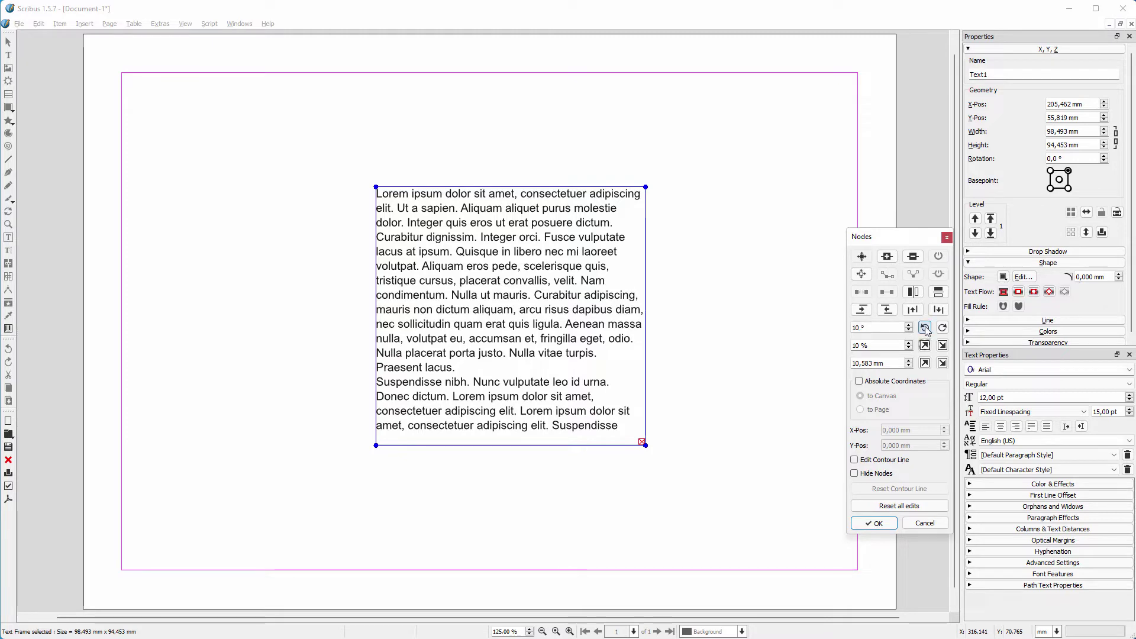
pyautogui.click(925, 328)
pyautogui.click(924, 328)
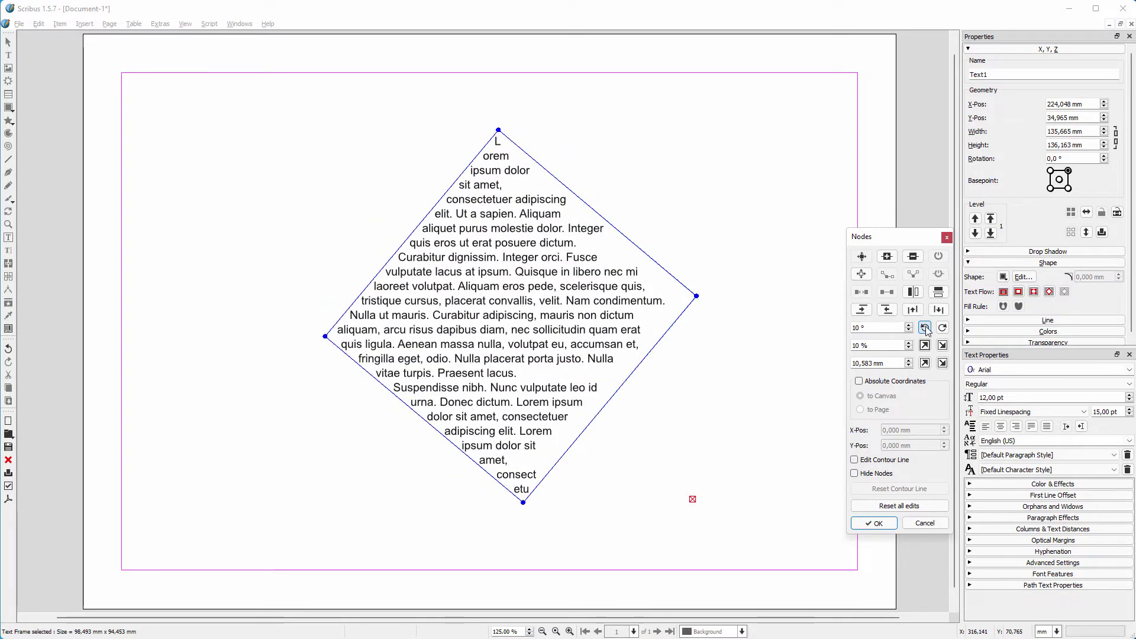
# - Nudge the diamond's top and bottom nodes, then add edge nodes and pull them outward
pyautogui.moveTo(498, 130); pyautogui.dragTo(527, 134)
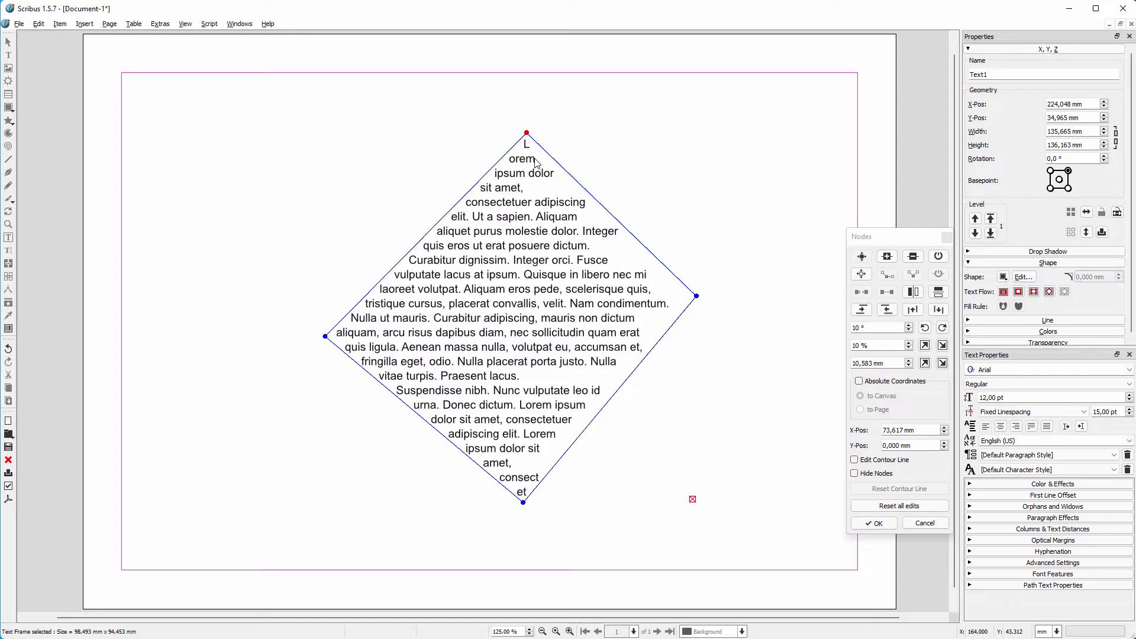
pyautogui.moveTo(523, 502); pyautogui.dragTo(531, 516)
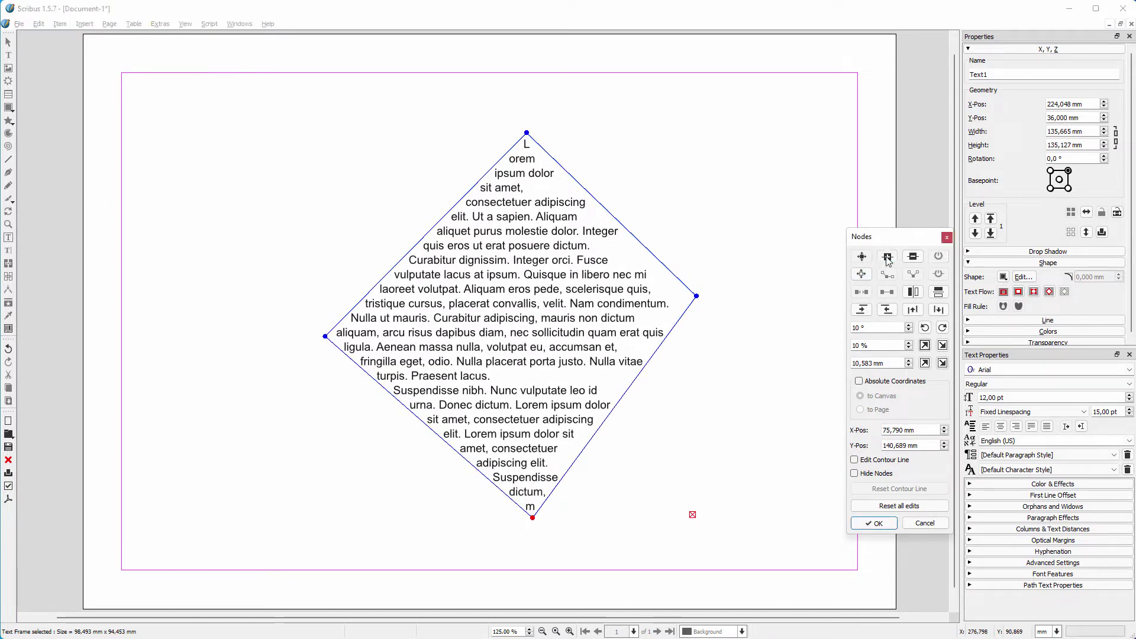
pyautogui.click(627, 231)
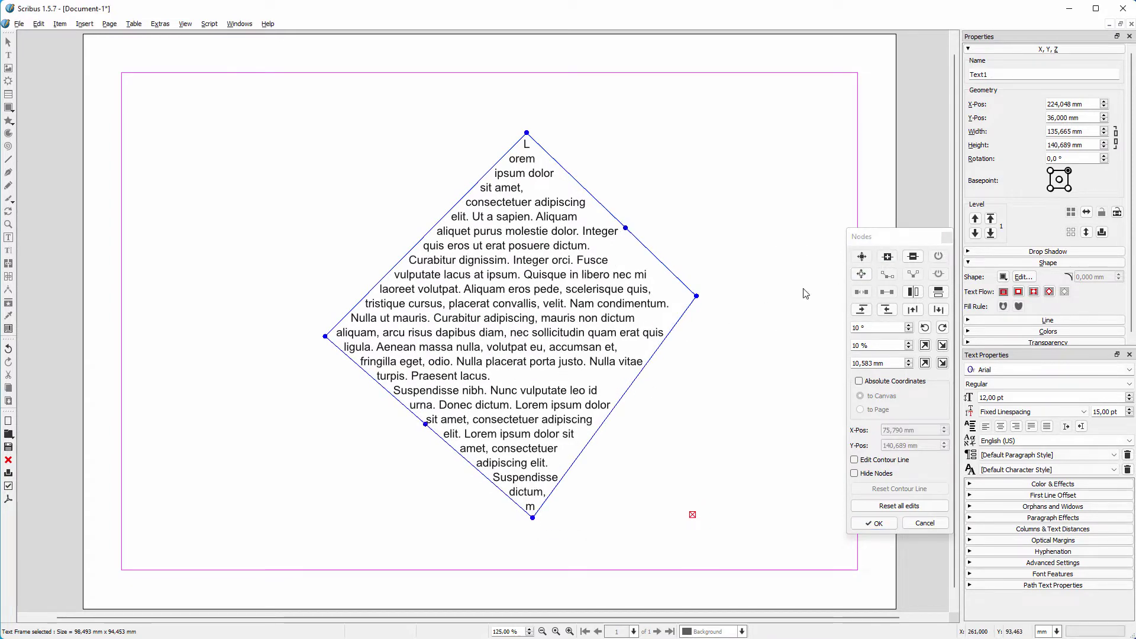
pyautogui.moveTo(627, 231); pyautogui.dragTo(678, 214)
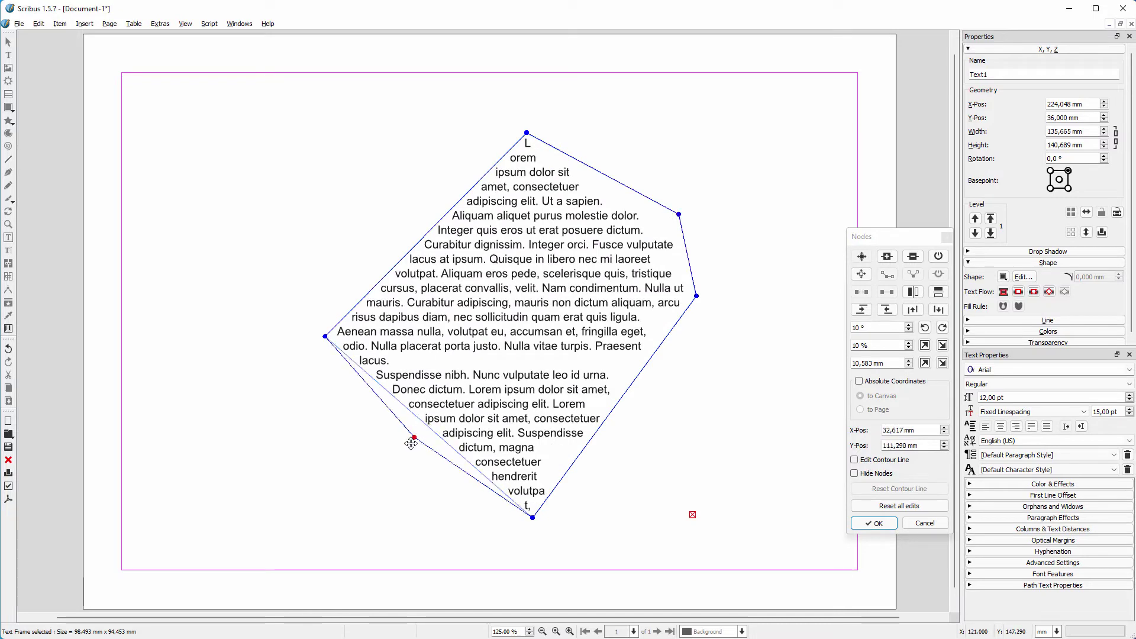
pyautogui.moveTo(426, 424); pyautogui.dragTo(392, 457)
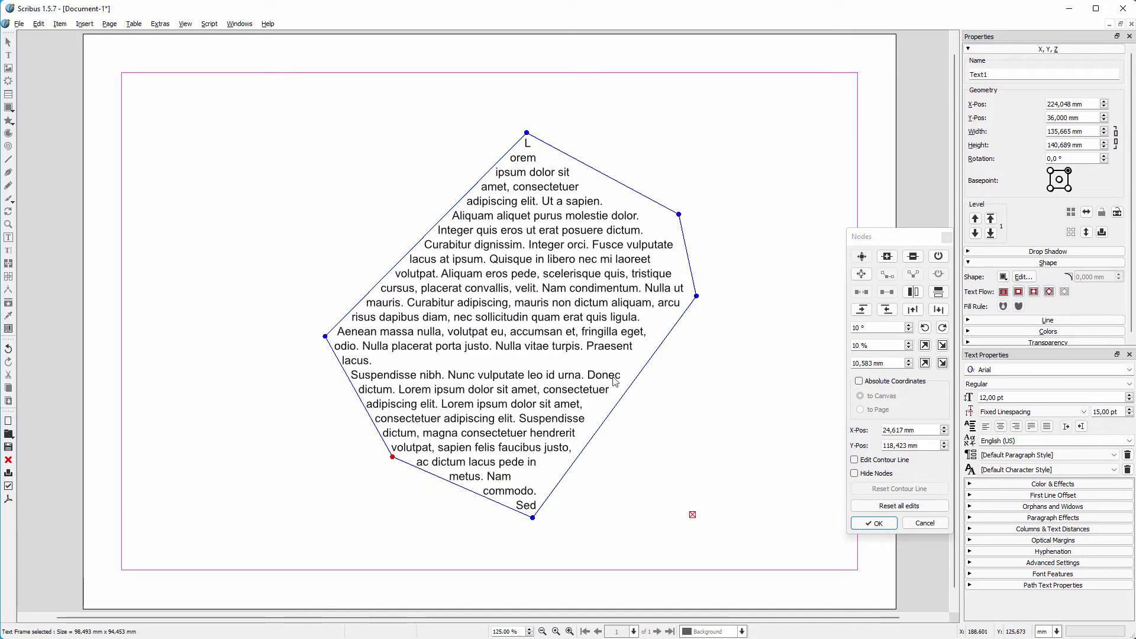
pyautogui.click(861, 275)
pyautogui.click(913, 275)
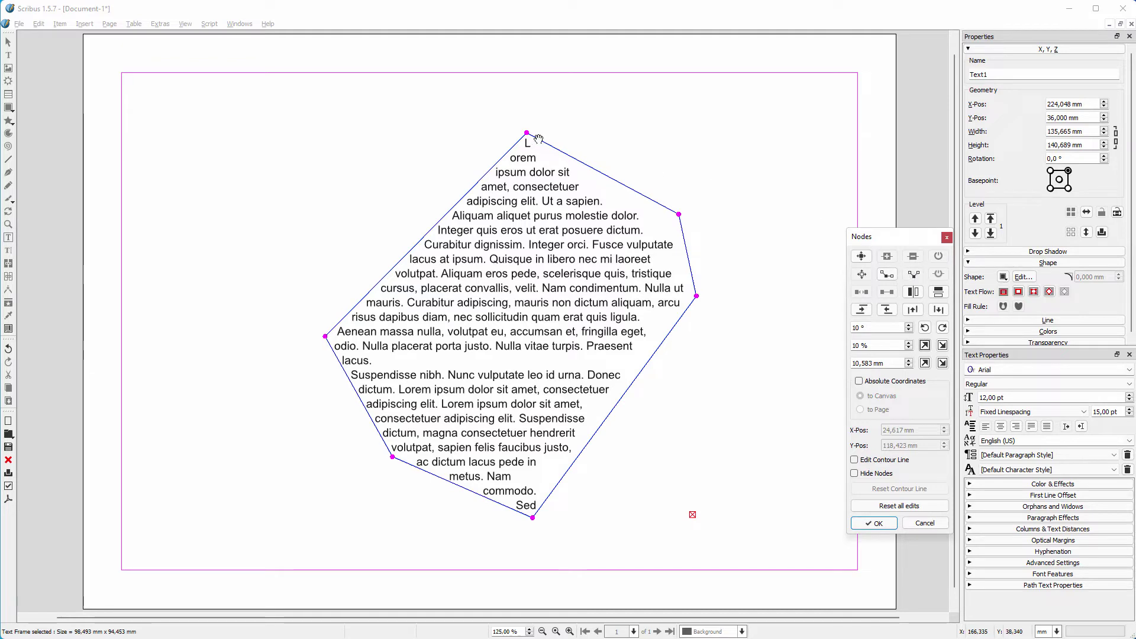
# - Arch the frame's top with bezier handles, rotate the outline twice more, and finish node editing
pyautogui.moveTo(528, 134); pyautogui.dragTo(403, 131)
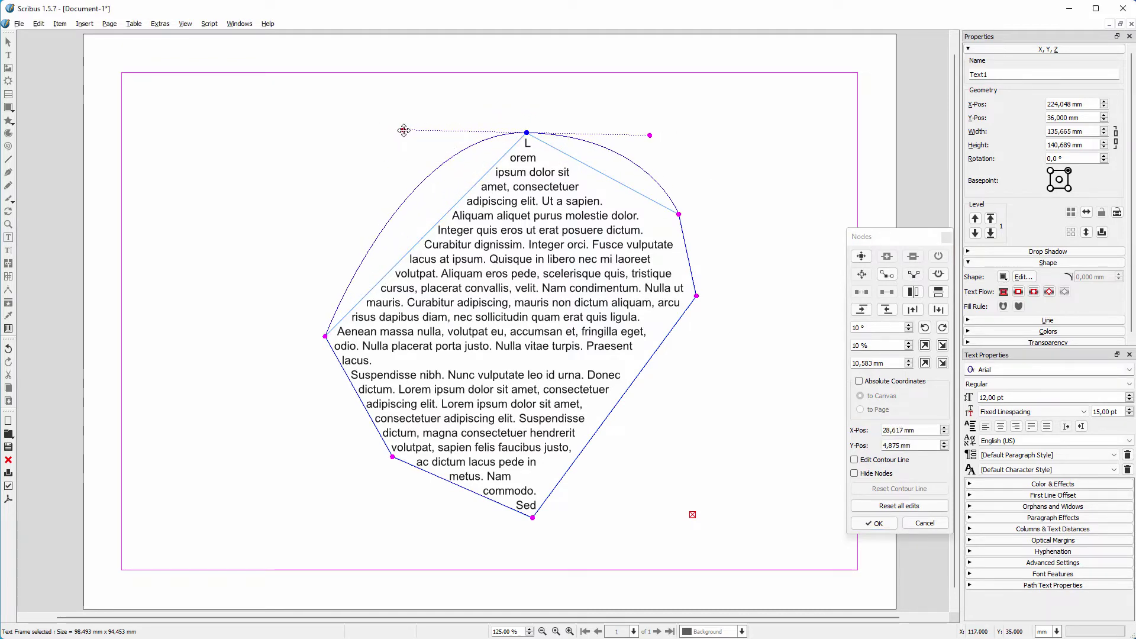
pyautogui.click(925, 328)
pyautogui.click(925, 327)
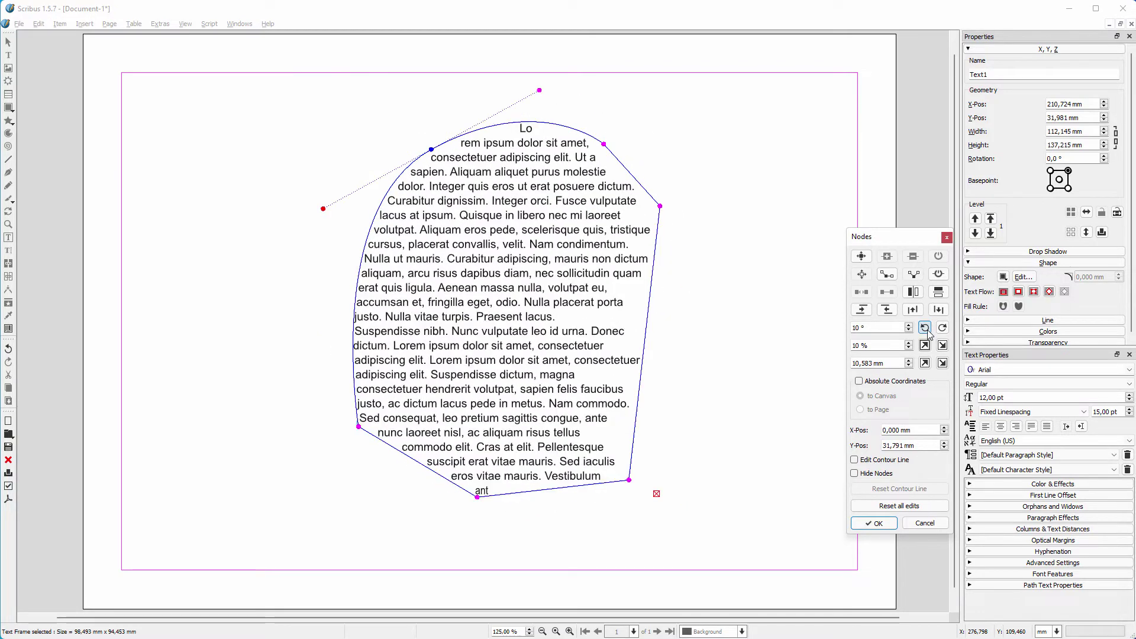
pyautogui.click(875, 523)
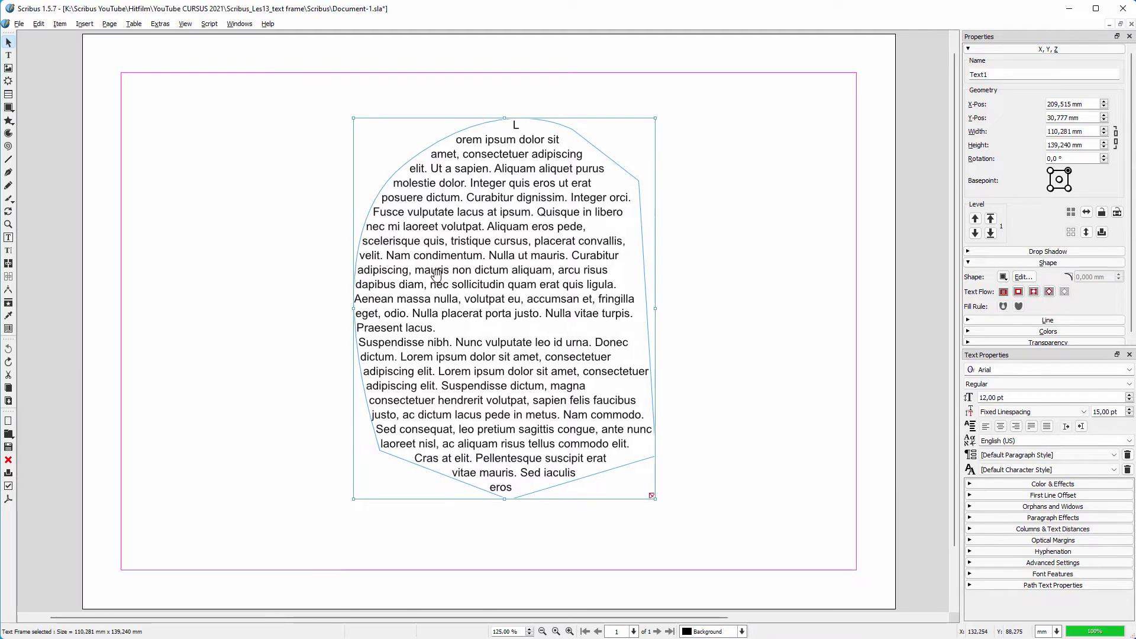
# - Move the shield frame mostly off the page and draw a circle near the centre
pyautogui.moveTo(438, 274); pyautogui.dragTo(896, 307)
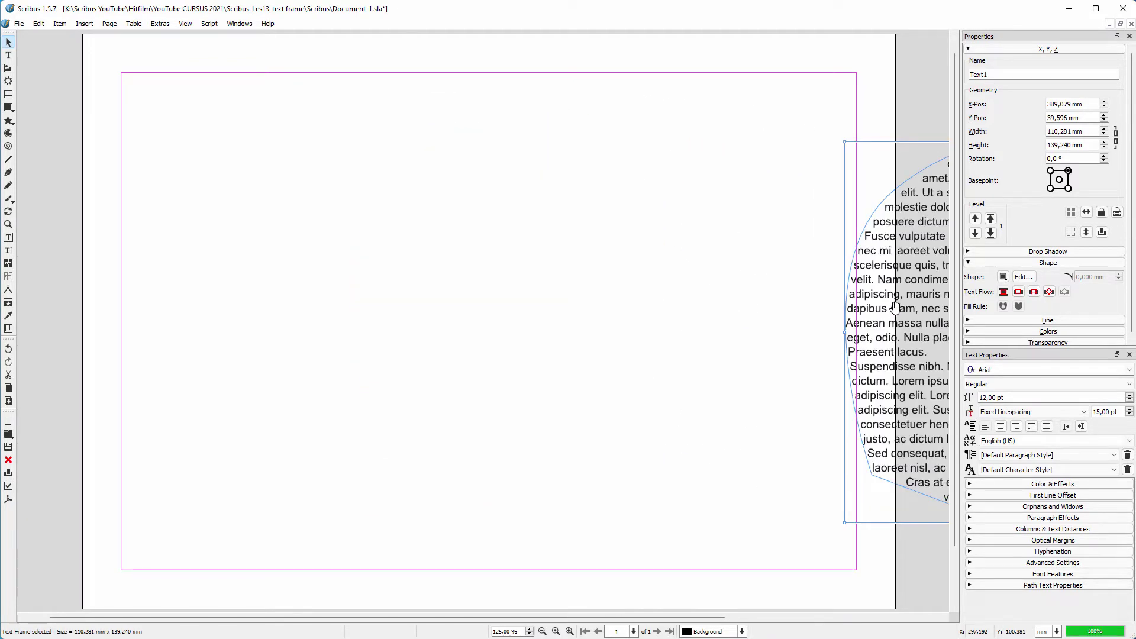
pyautogui.click(11, 108)
pyautogui.moveTo(57, 110)
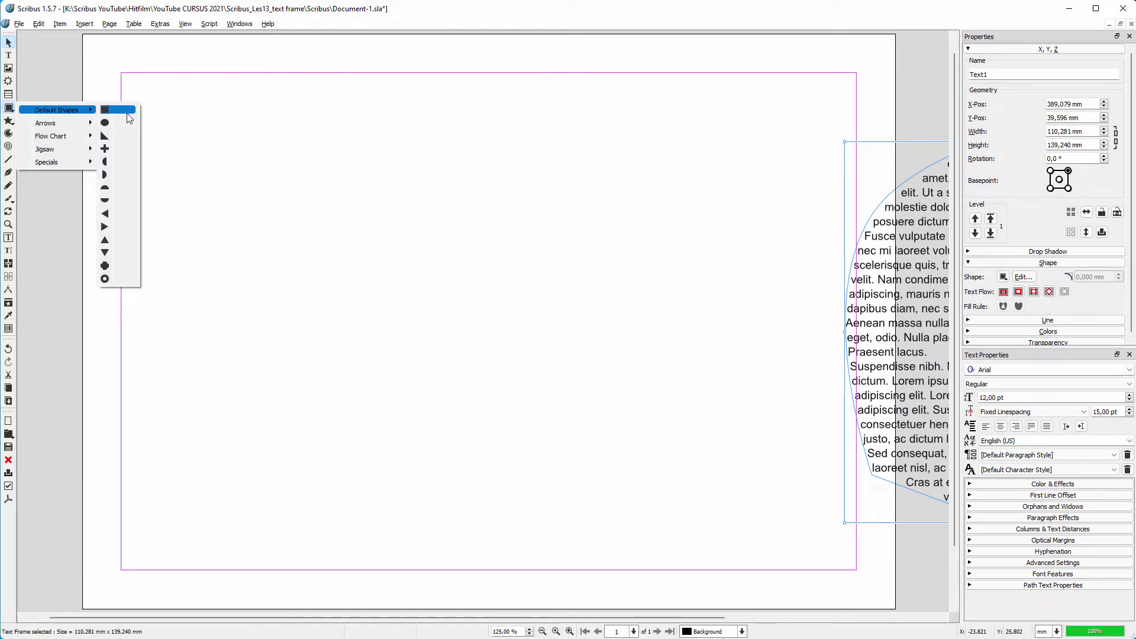
pyautogui.click(115, 109)
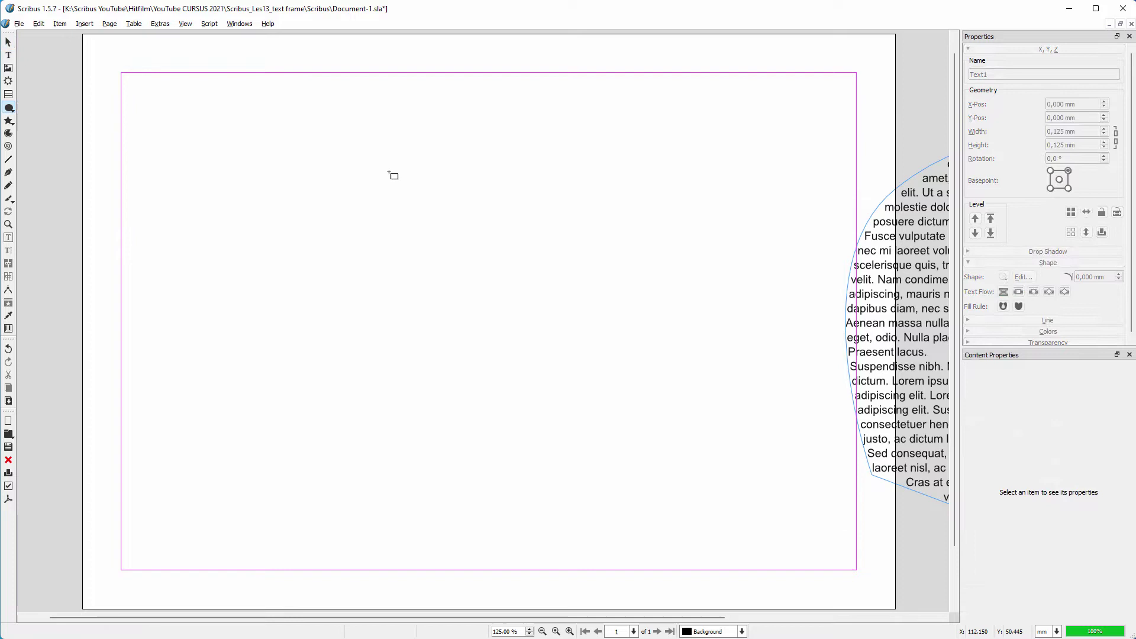
pyautogui.moveTo(391, 172); pyautogui.dragTo(626, 408)
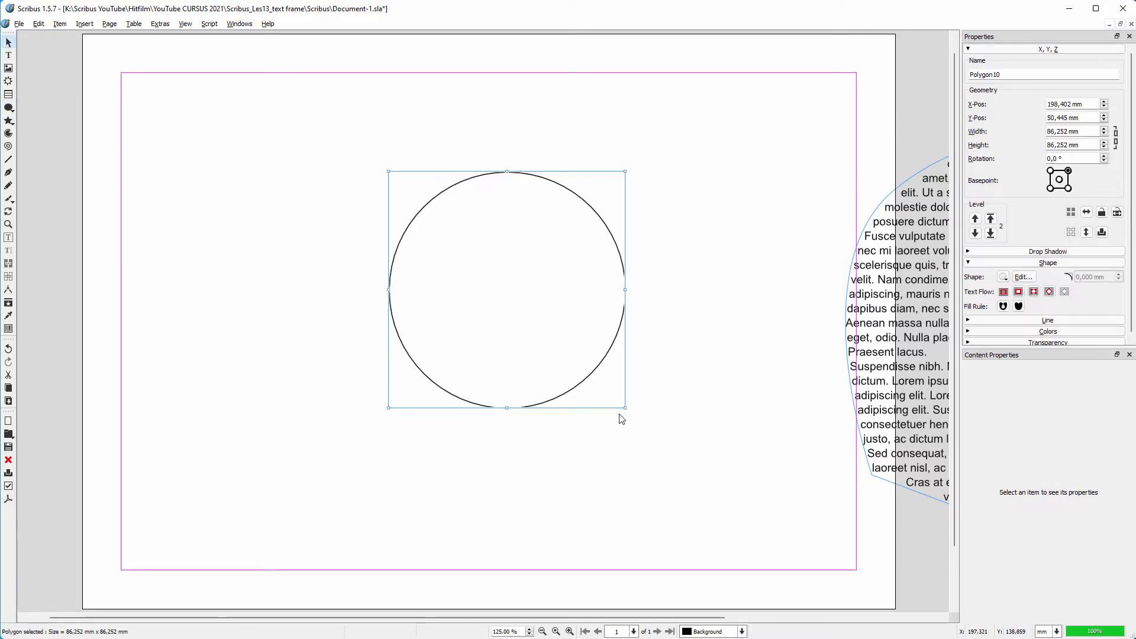
# - Convert the circle to a text frame and fill it with Standard Lorem Ipsum
pyautogui.rightClick(516, 284)
pyautogui.moveTo(551, 368)
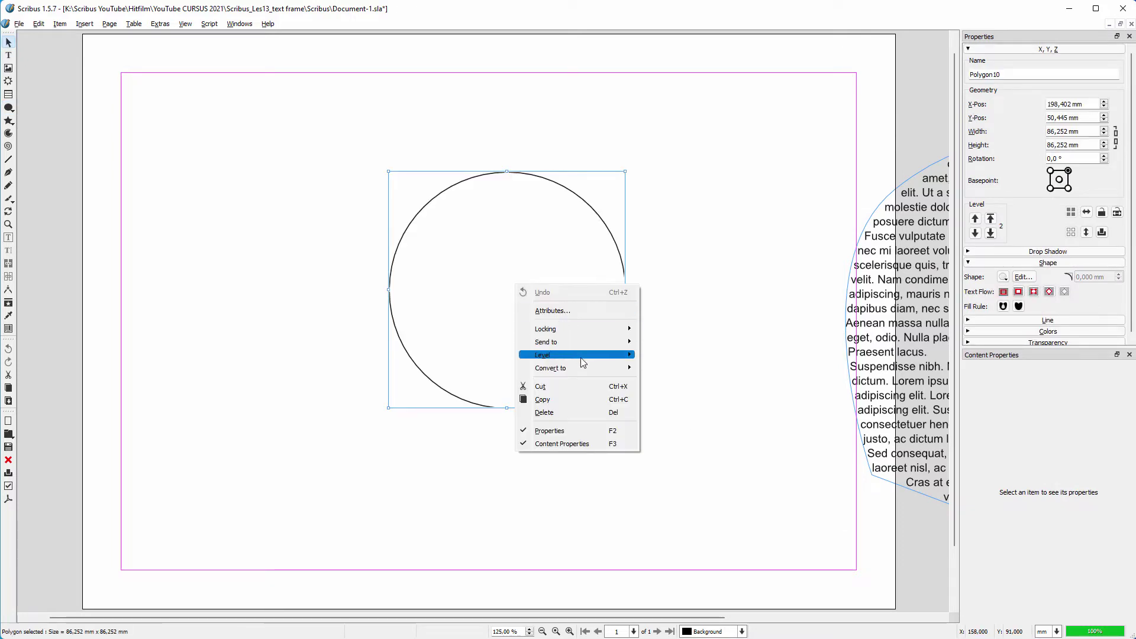
pyautogui.click(672, 395)
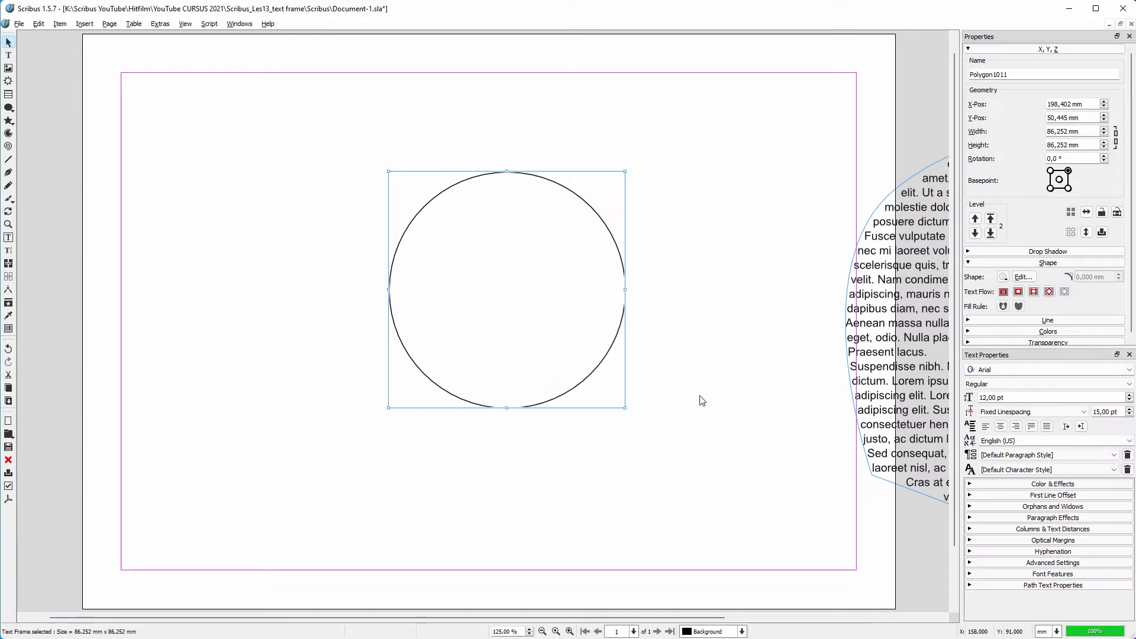
pyautogui.rightClick(517, 284)
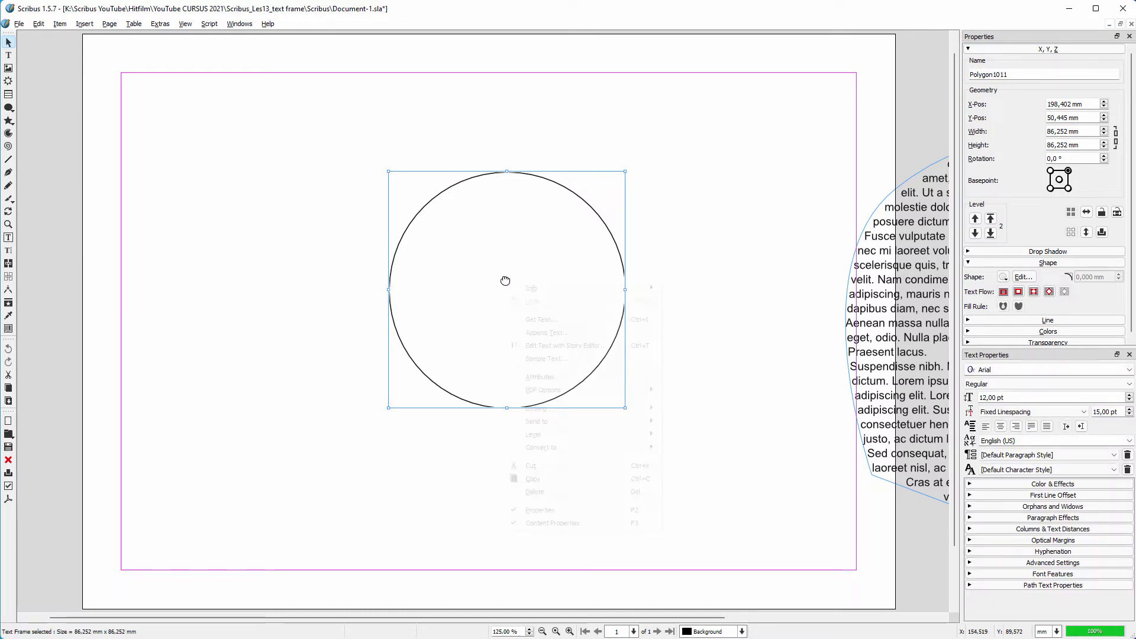
pyautogui.click(568, 348)
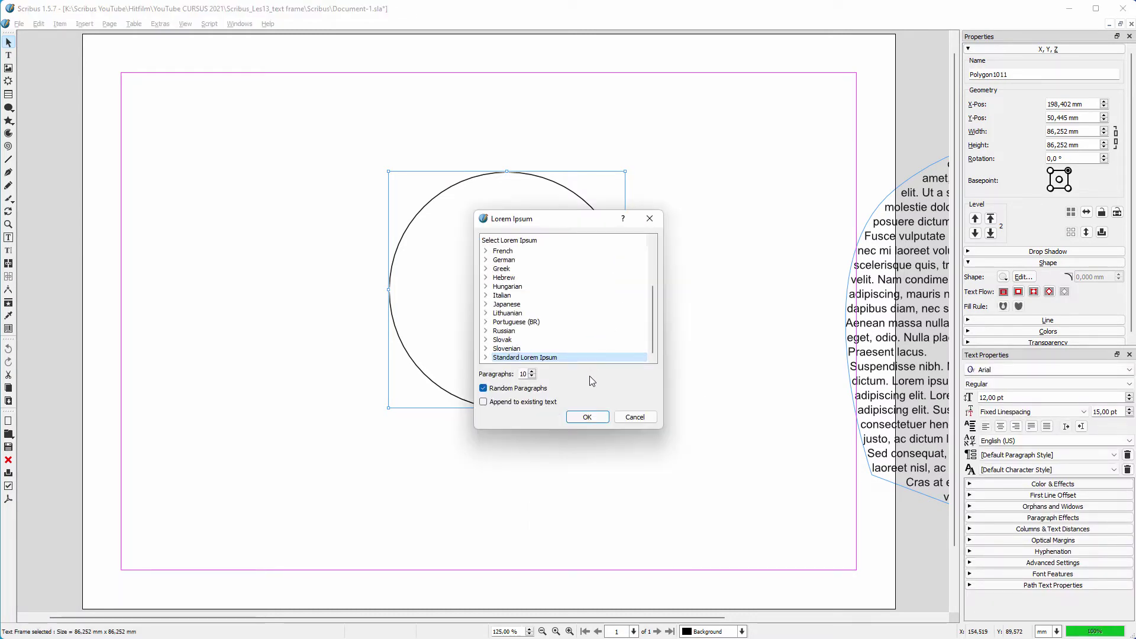
pyautogui.click(582, 407)
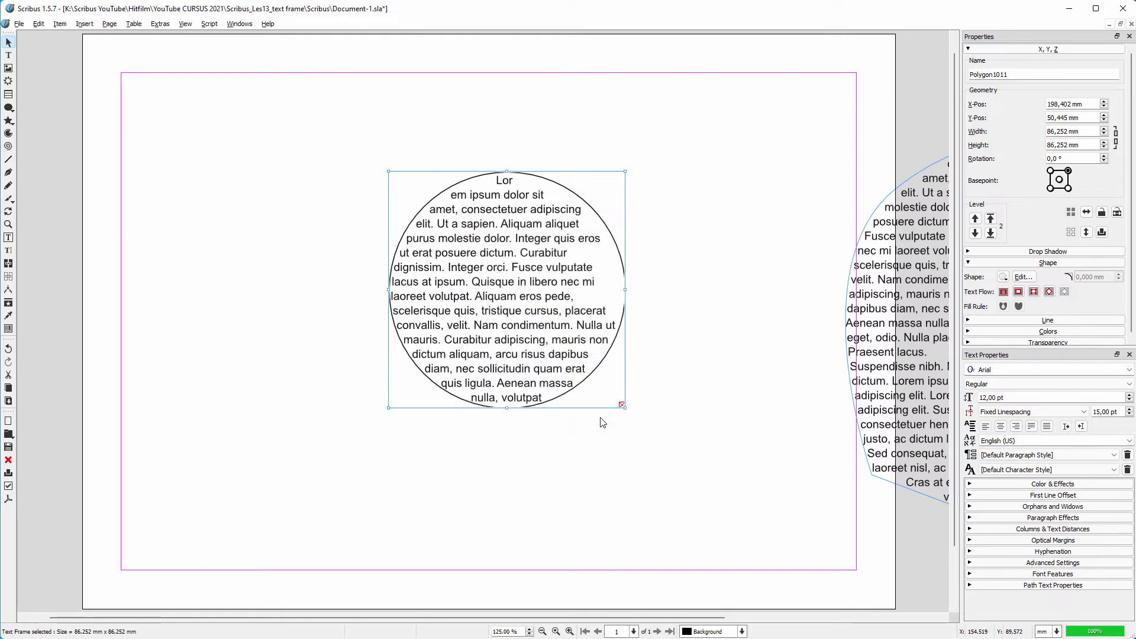
# - Apply Justified and then Forced Justified alignment to the circle's text
pyautogui.click(1035, 428)
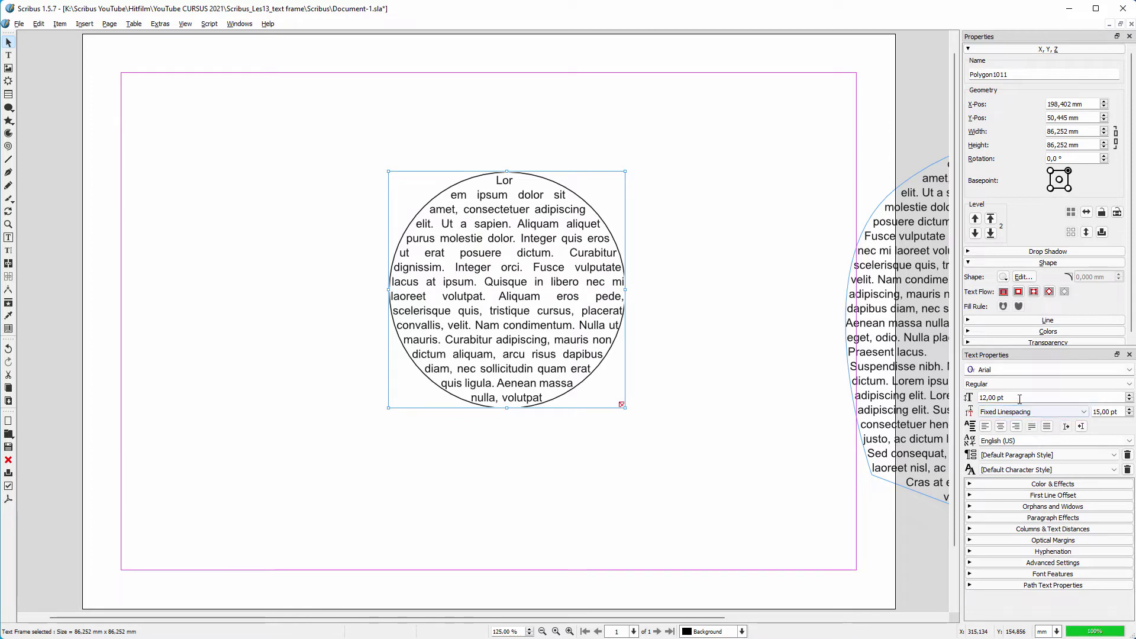
pyautogui.scroll(-1, 1016, 397)
pyautogui.scroll(-1, 1016, 397)
pyautogui.scroll(-1, 1016, 397)
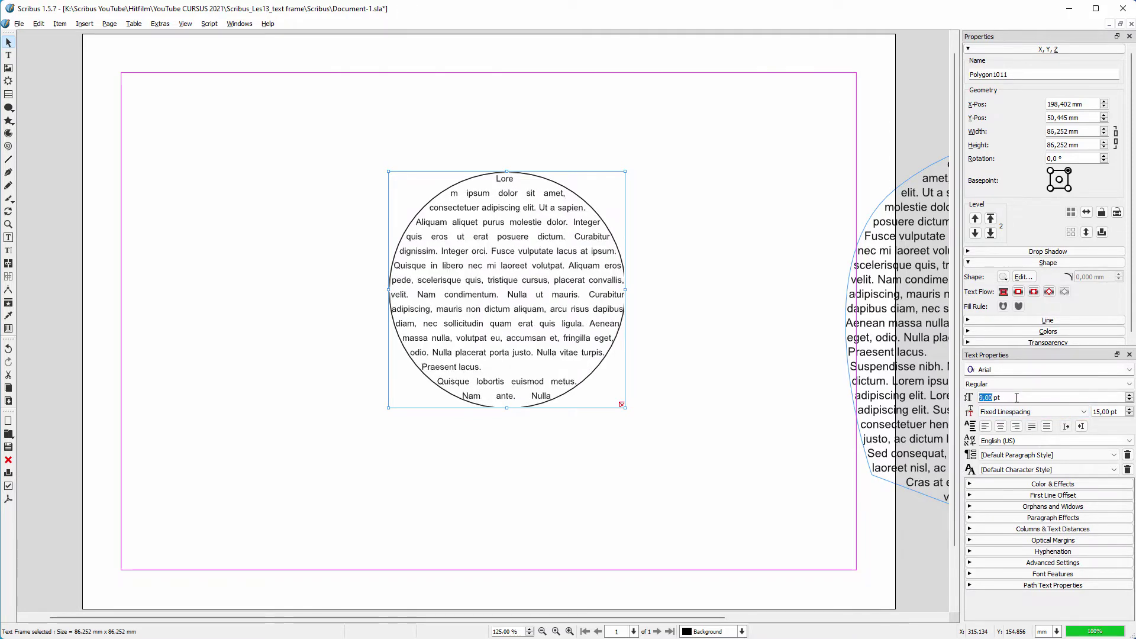
pyautogui.scroll(-1, 1016, 397)
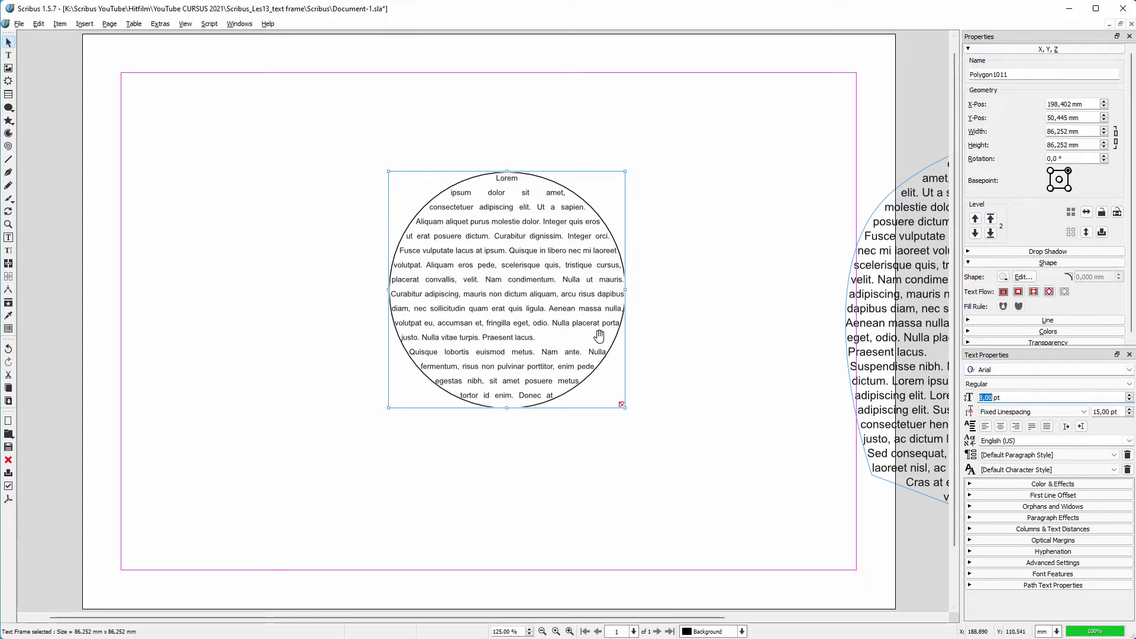
pyautogui.click(1048, 428)
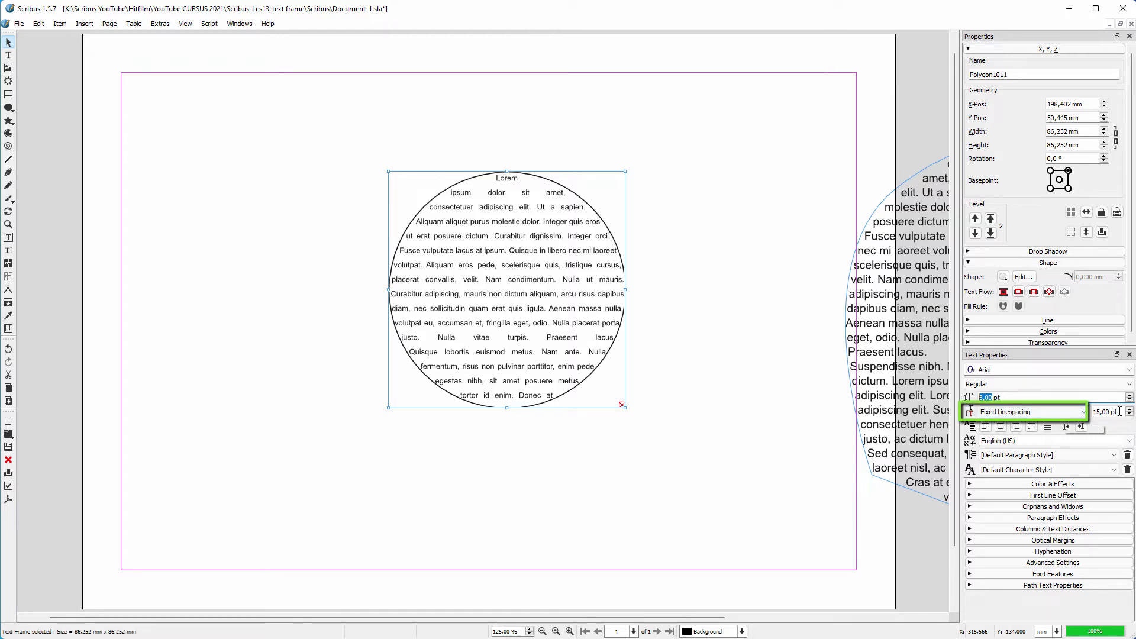
pyautogui.scroll(3, 1107, 412)
pyautogui.scroll(3, 1106, 412)
pyautogui.scroll(3, 1107, 411)
pyautogui.scroll(2, 1110, 411)
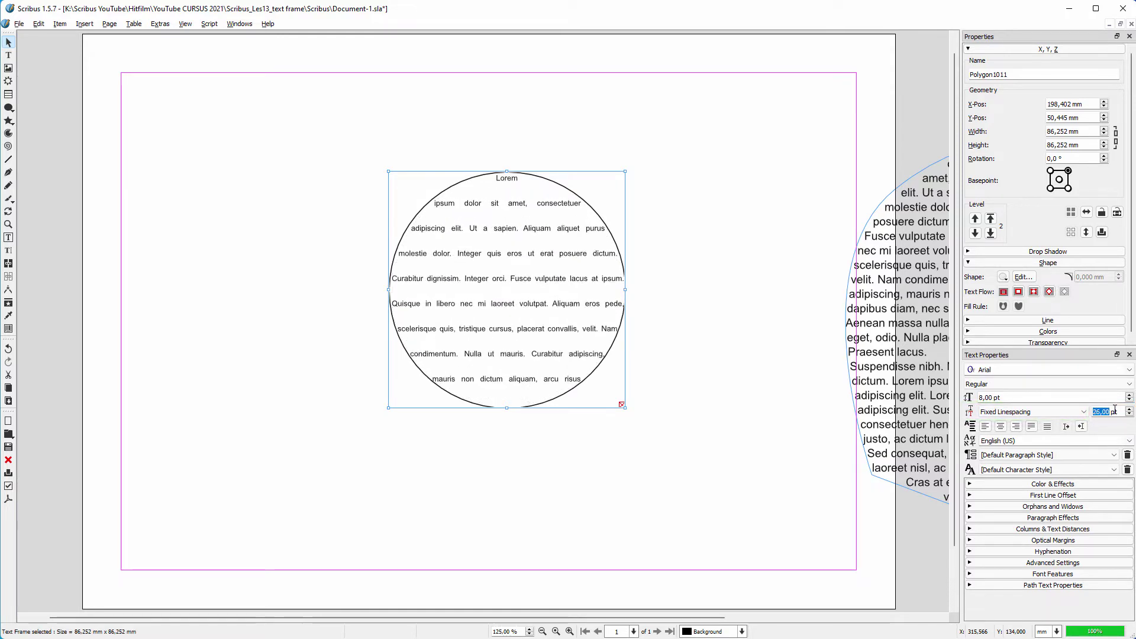
pyautogui.scroll(-4, 1115, 410)
pyautogui.scroll(-4, 1114, 411)
pyautogui.scroll(-3, 1115, 411)
pyautogui.scroll(-3, 1113, 410)
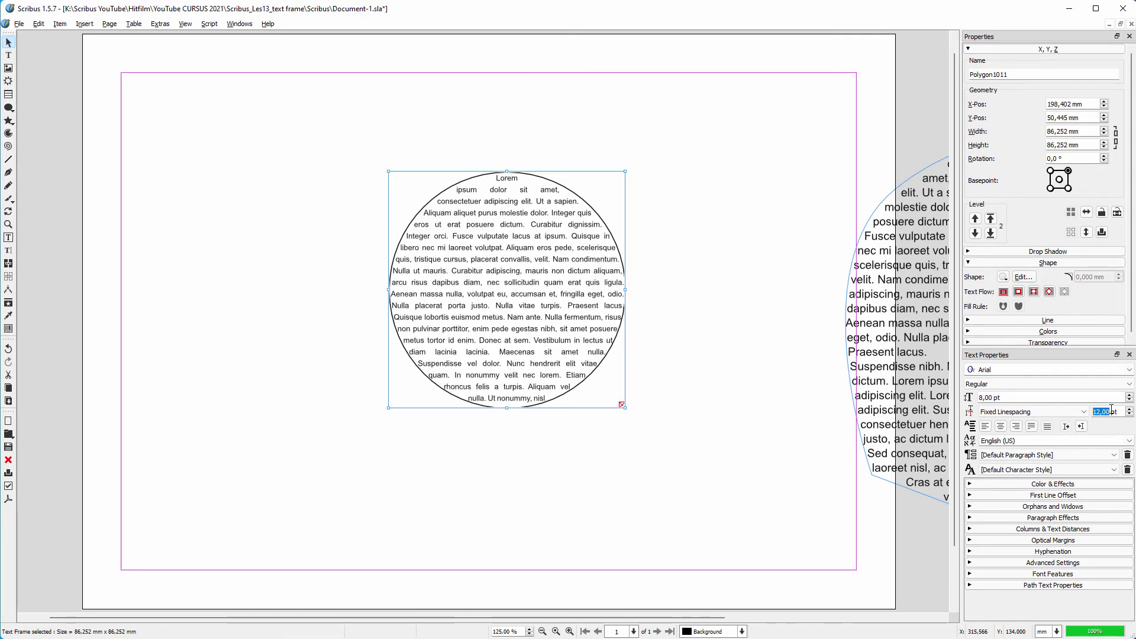
pyautogui.scroll(1, 1111, 411)
pyautogui.scroll(1, 1111, 410)
pyautogui.scroll(1, 1110, 408)
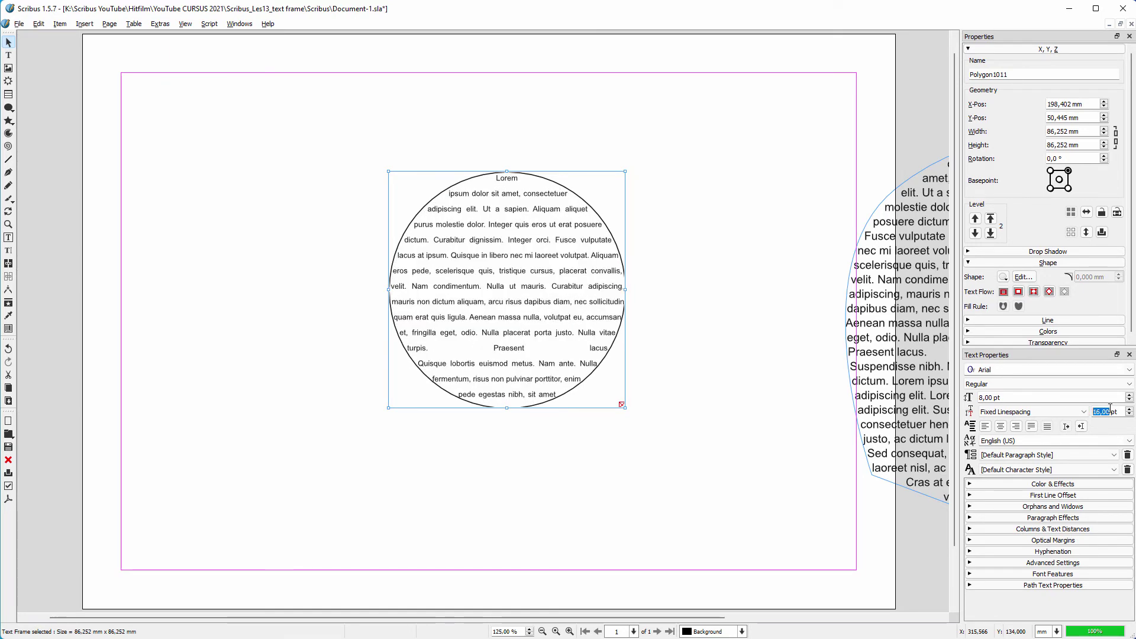
# - Set the circle text to Automatic Linespacing and its stroke colour to None
pyautogui.click(1029, 412)
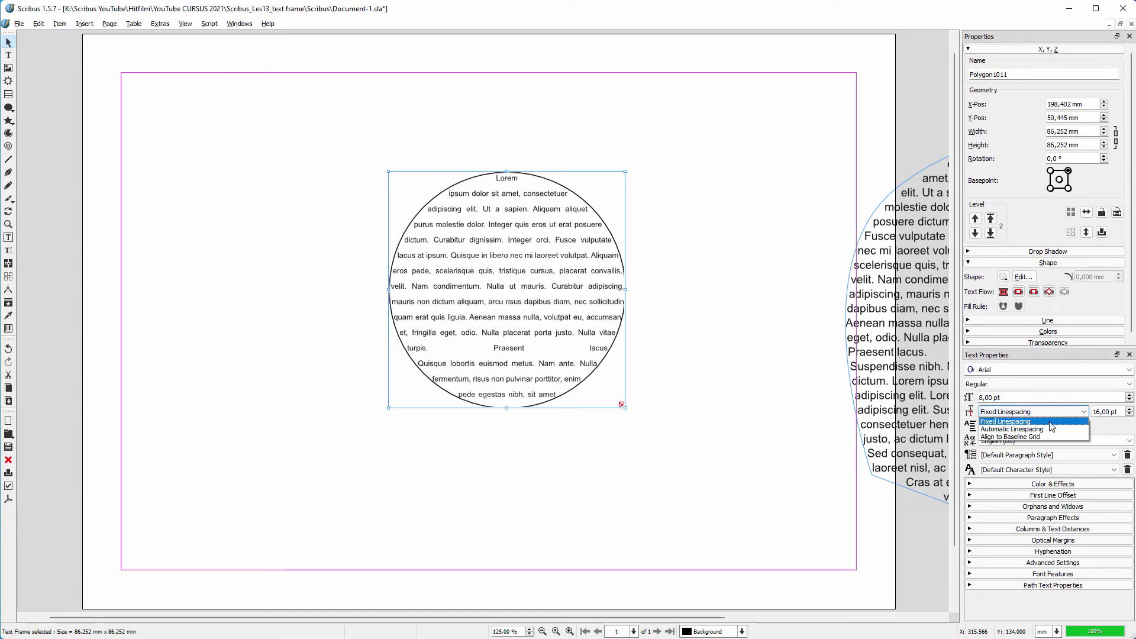
pyautogui.click(1048, 430)
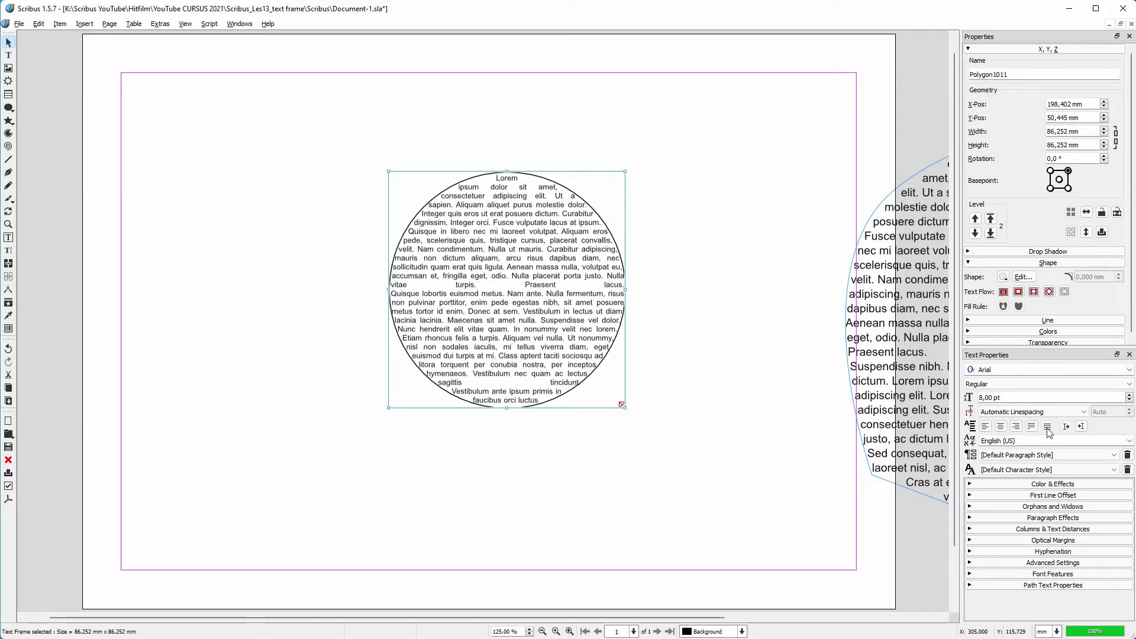
pyautogui.click(1031, 332)
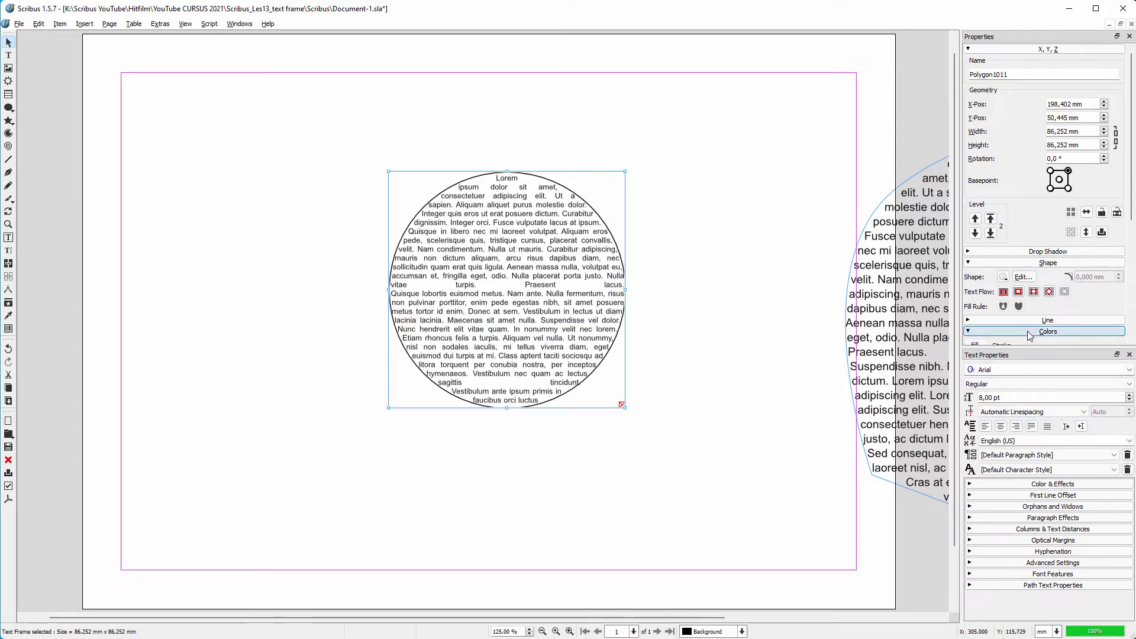
pyautogui.scroll(-3, 1027, 332)
pyautogui.click(1001, 218)
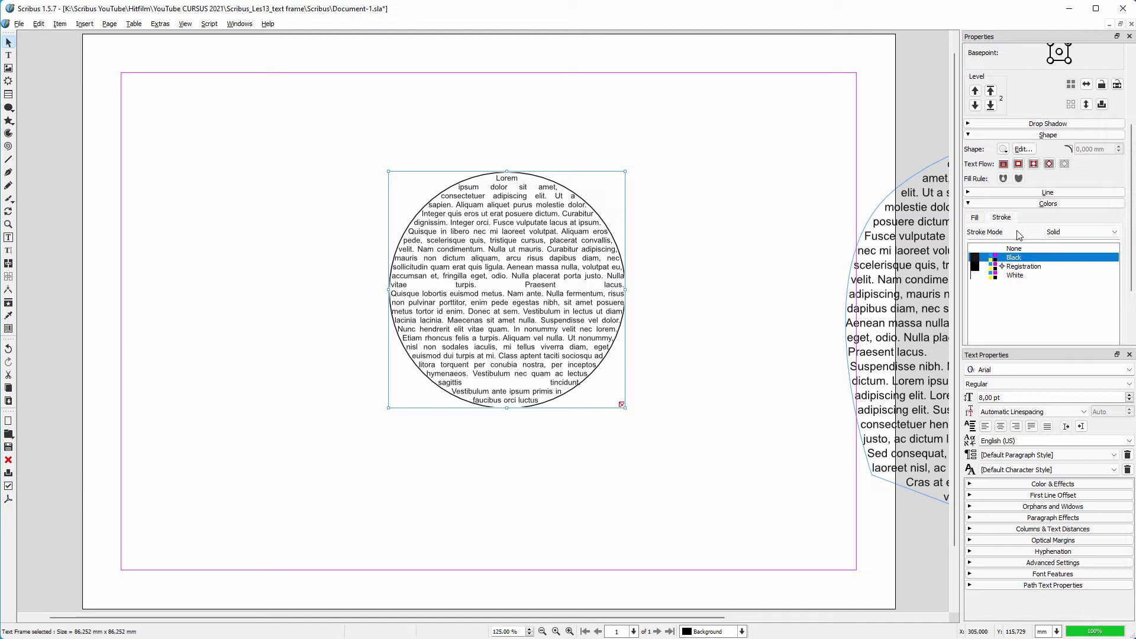
pyautogui.click(1021, 249)
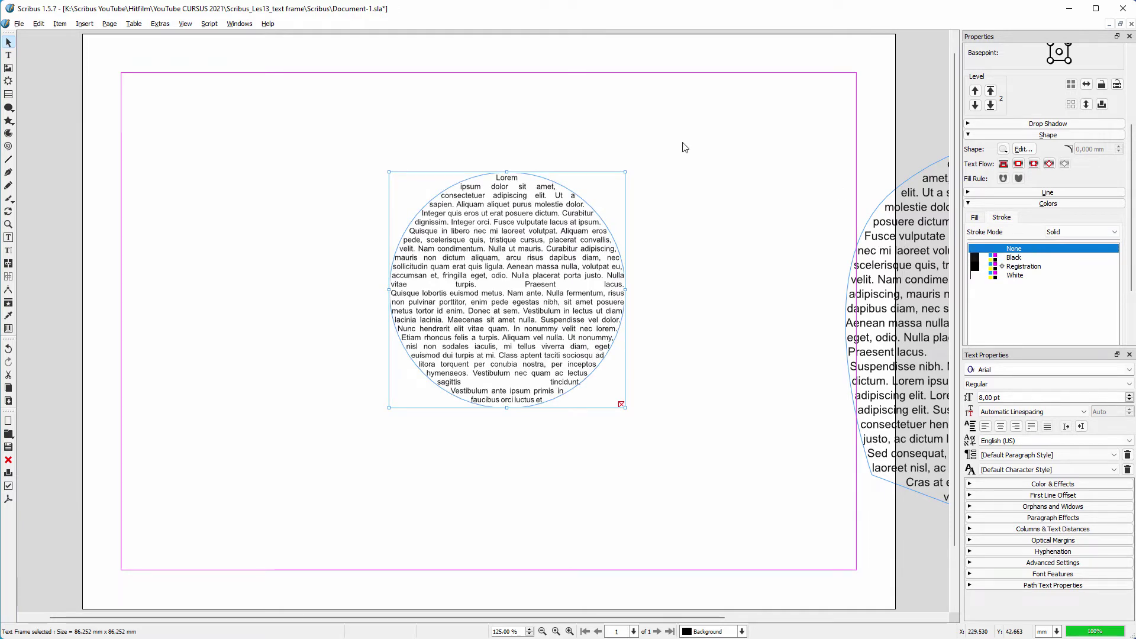
# - Toggle Preview Mode on and back off to check the page
pyautogui.click(186, 23)
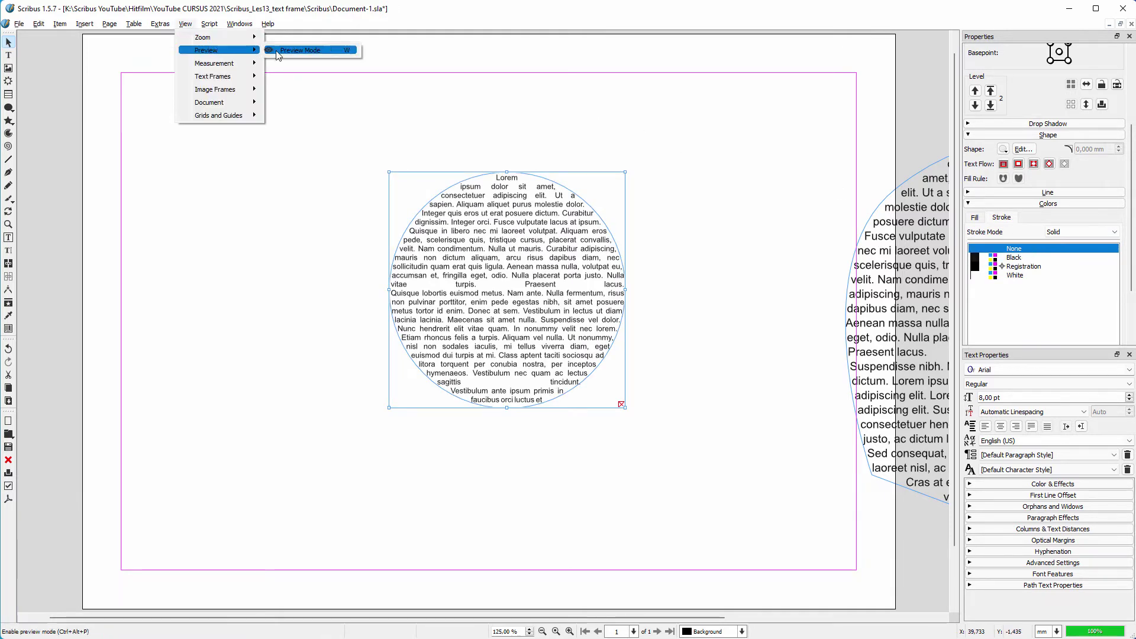
pyautogui.click(313, 53)
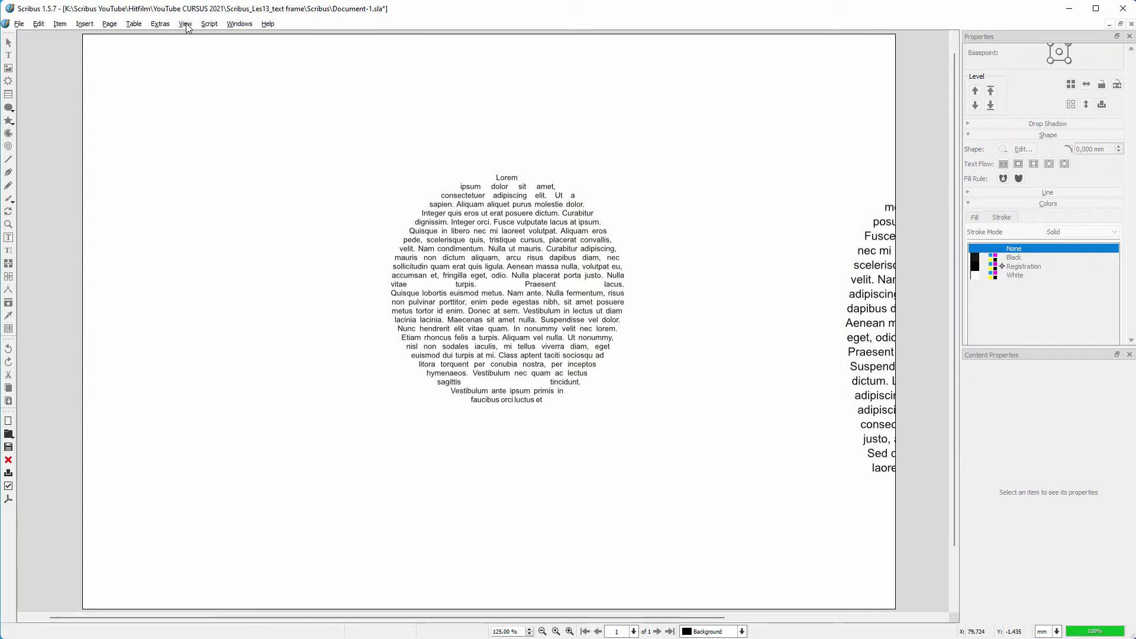
pyautogui.click(186, 23)
pyautogui.click(312, 53)
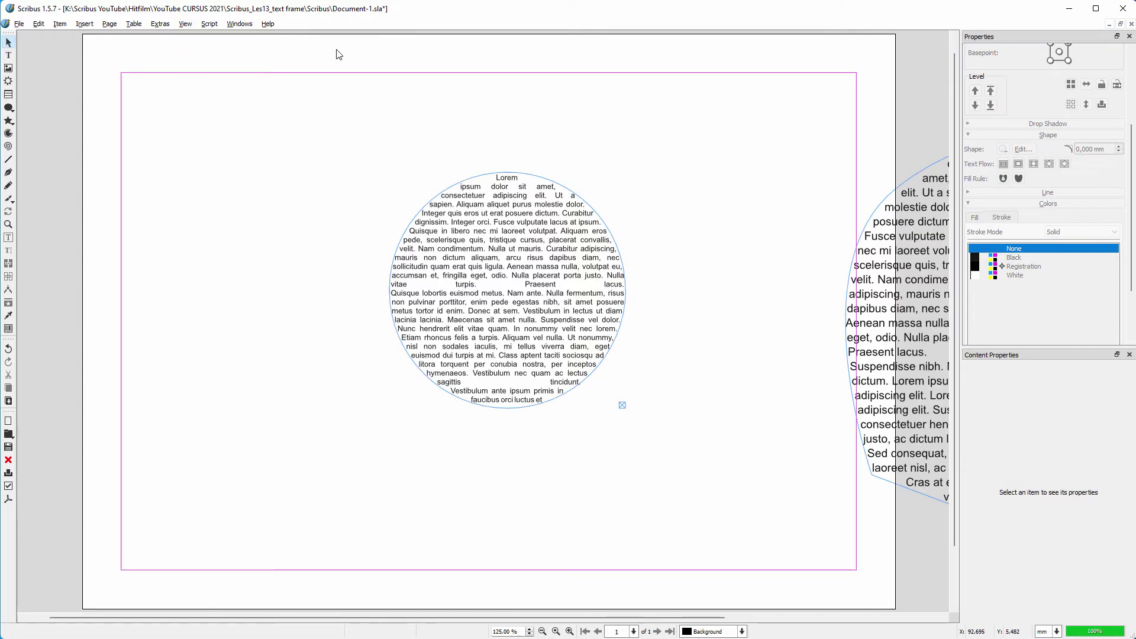
# - Delete both circle frames from the page
pyautogui.click(520, 264)
pyautogui.press('Delete')
pyautogui.click(868, 308)
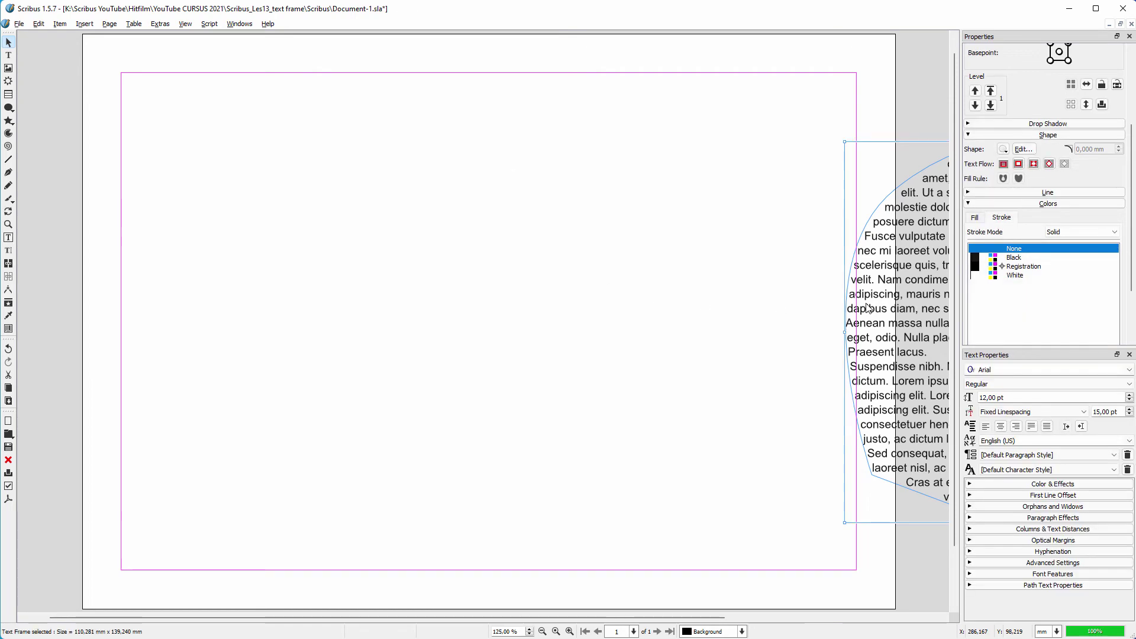
pyautogui.press('Delete')
# - Draw a tall left-half text frame and import the Digiborden en TV-schermen document with formatting
pyautogui.click(9, 57)
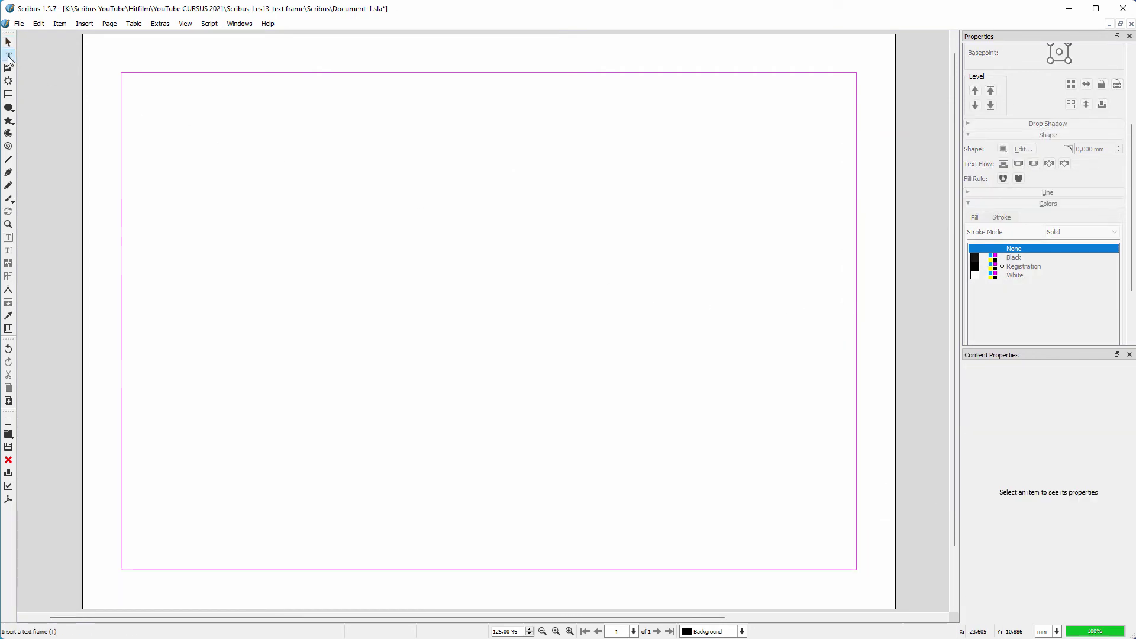
pyautogui.moveTo(135, 83); pyautogui.dragTo(472, 568)
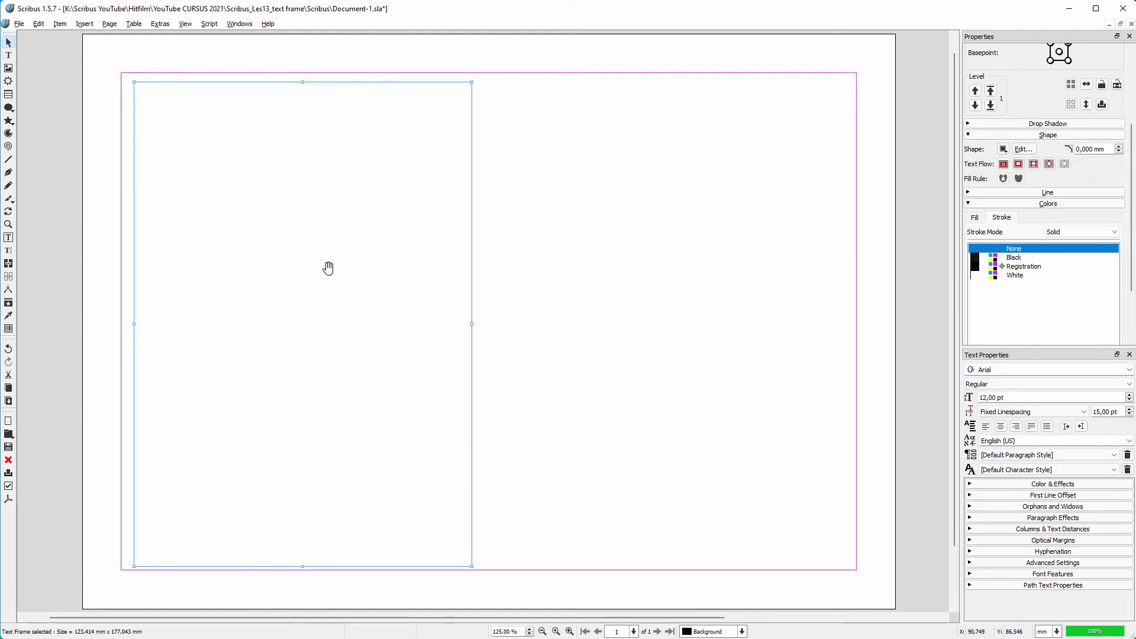
pyautogui.rightClick(302, 234)
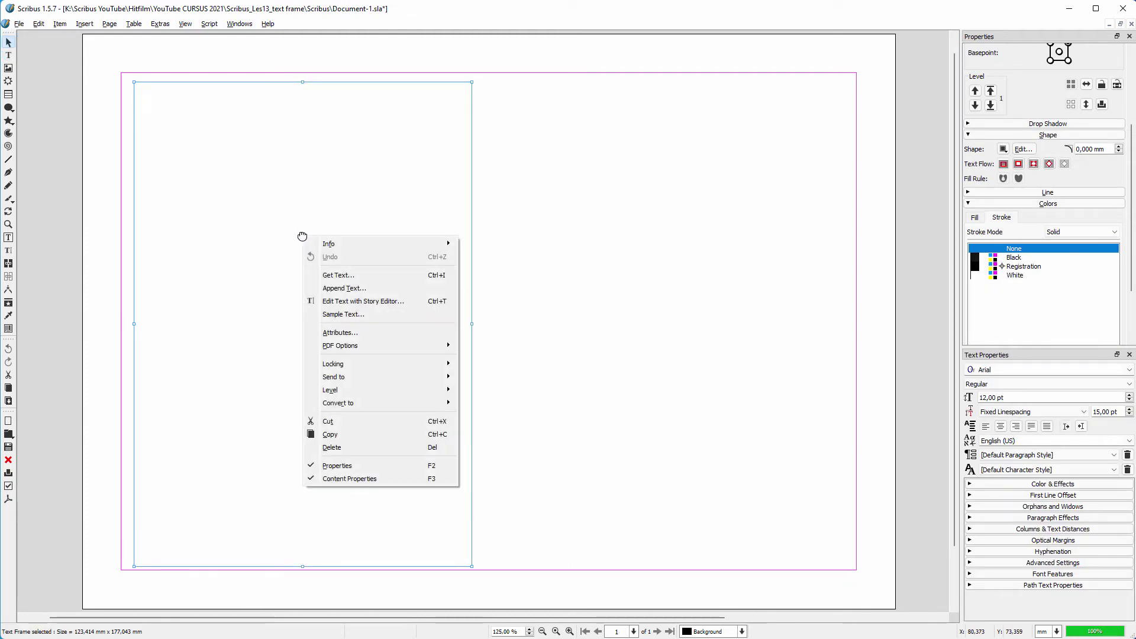
pyautogui.click(364, 277)
pyautogui.click(539, 259)
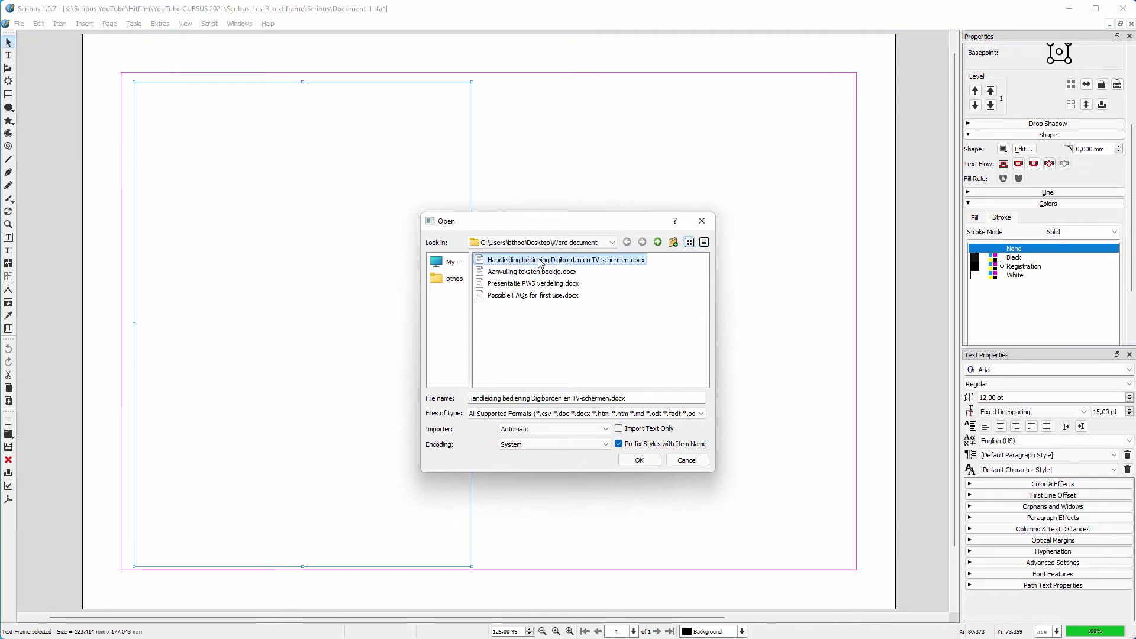
pyautogui.click(639, 460)
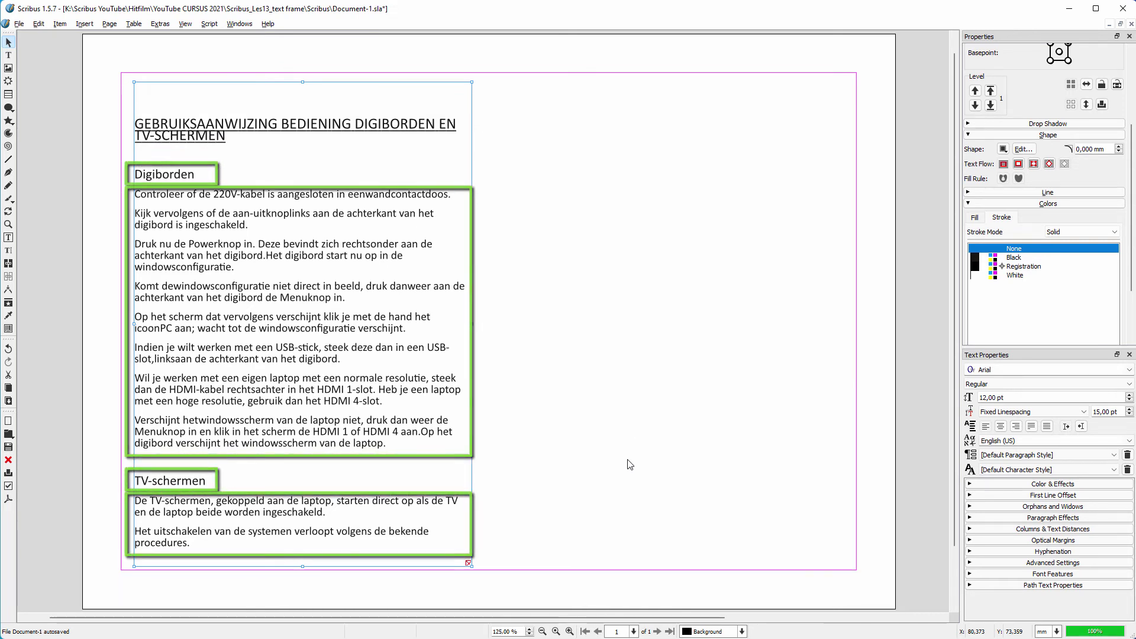
pyautogui.click(8, 55)
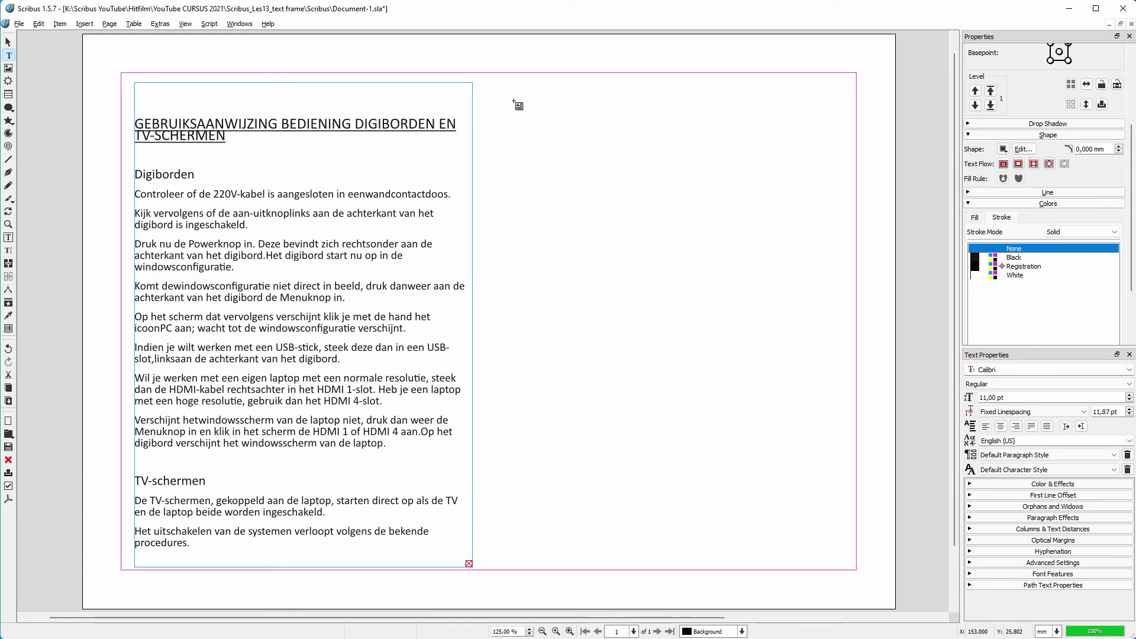
# - Draw a tall right-half text frame and import the Digiborden en TV-schermen document as text only
pyautogui.moveTo(520, 86); pyautogui.dragTo(838, 573)
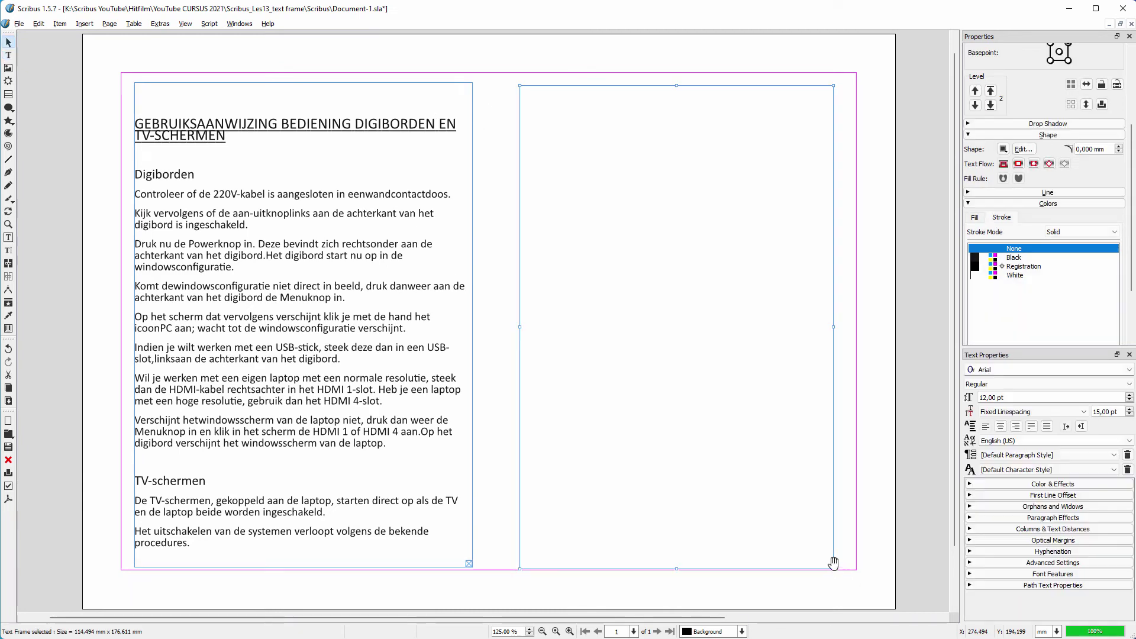
pyautogui.rightClick(634, 256)
pyautogui.click(701, 298)
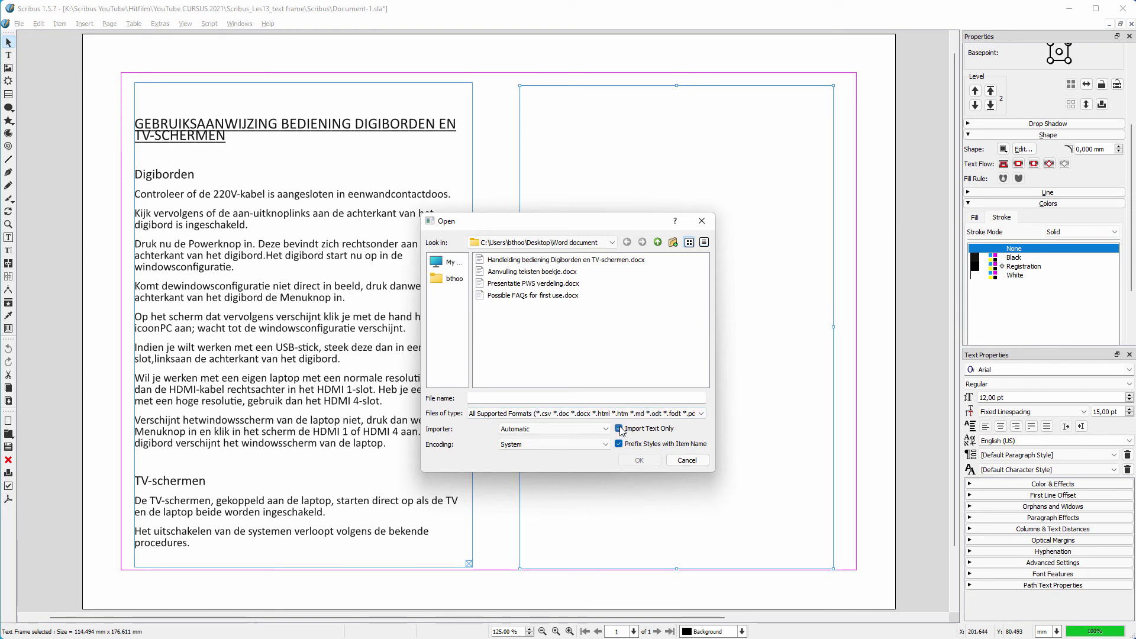
pyautogui.click(609, 260)
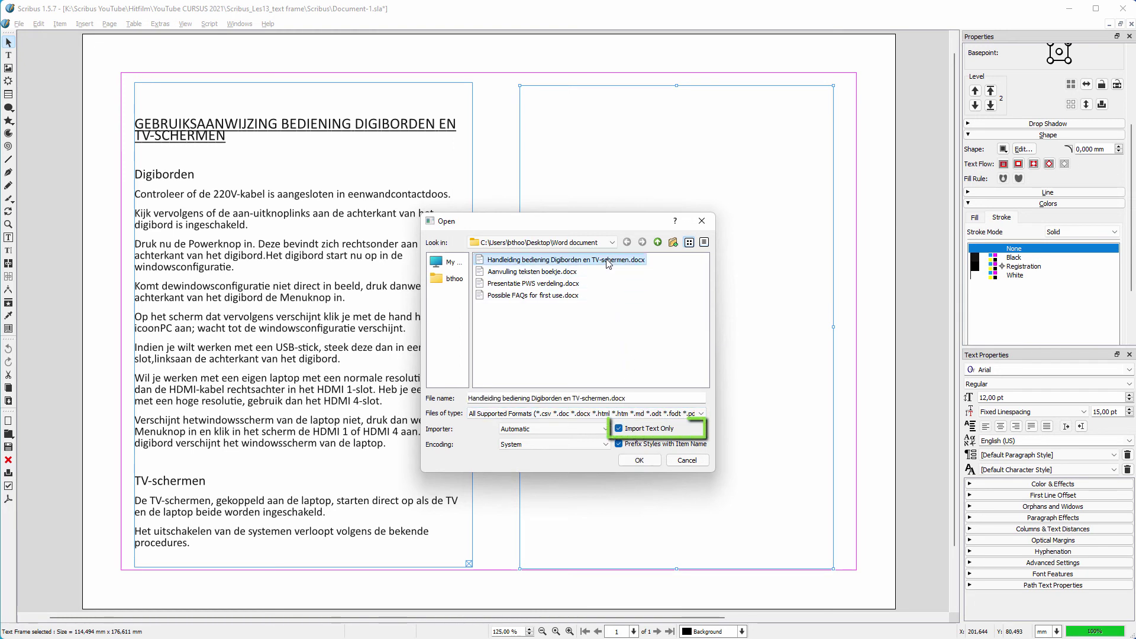
pyautogui.click(641, 459)
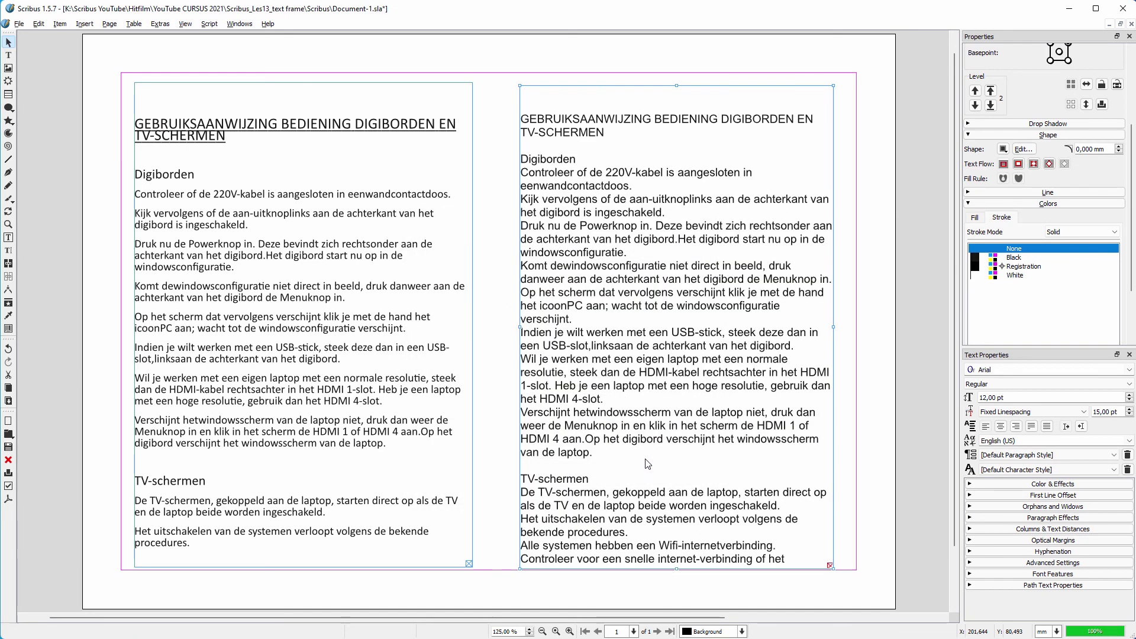